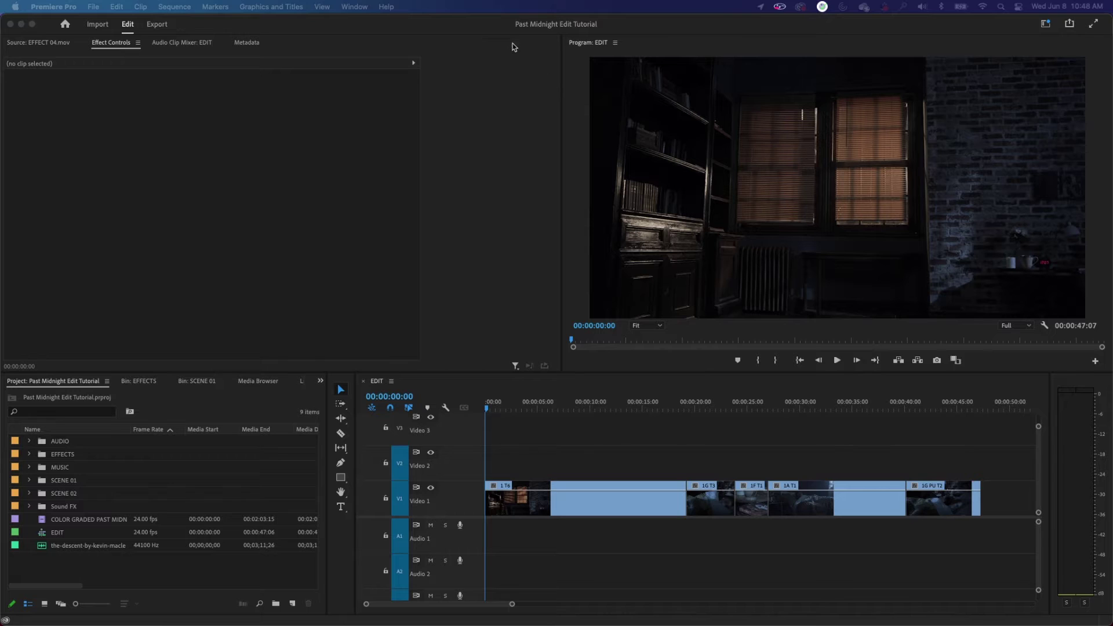
left_click(491, 36)
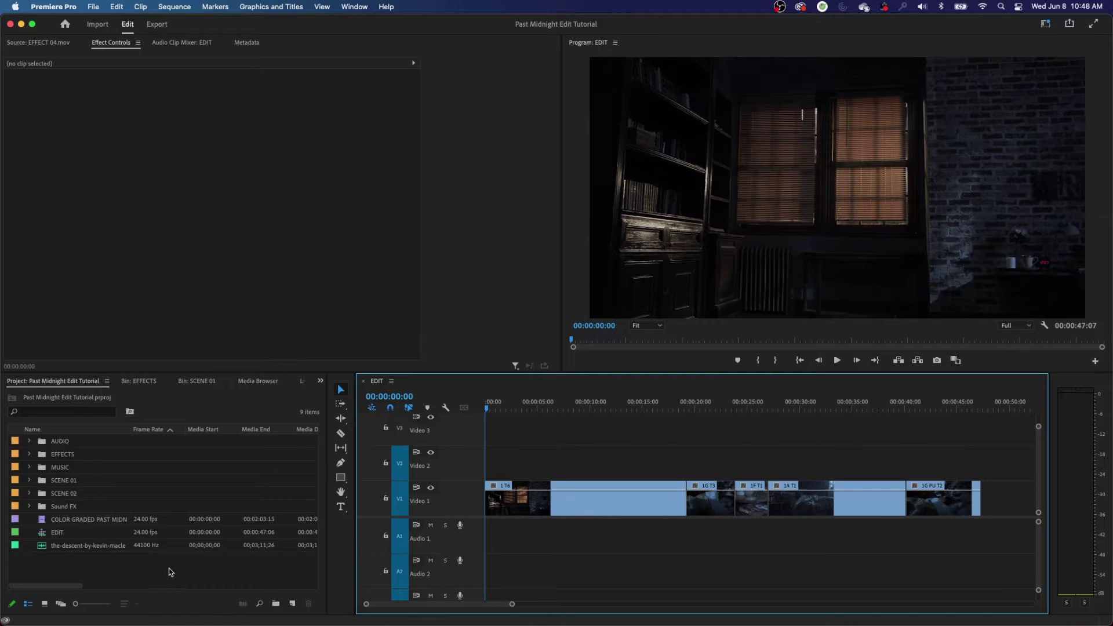
left_click(143, 576)
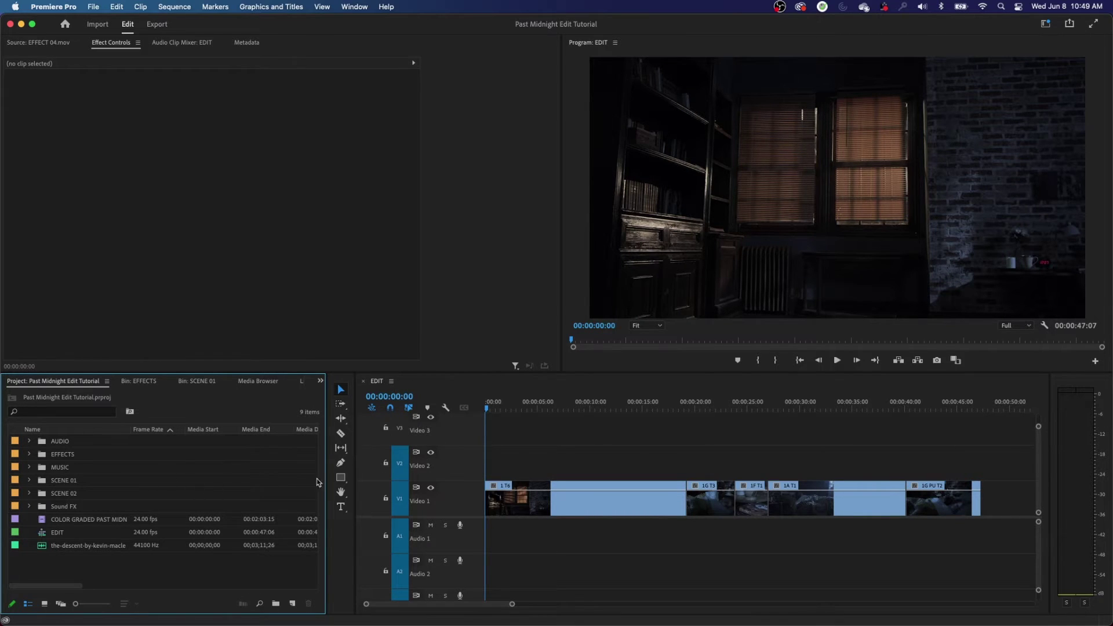
left_click(524, 444)
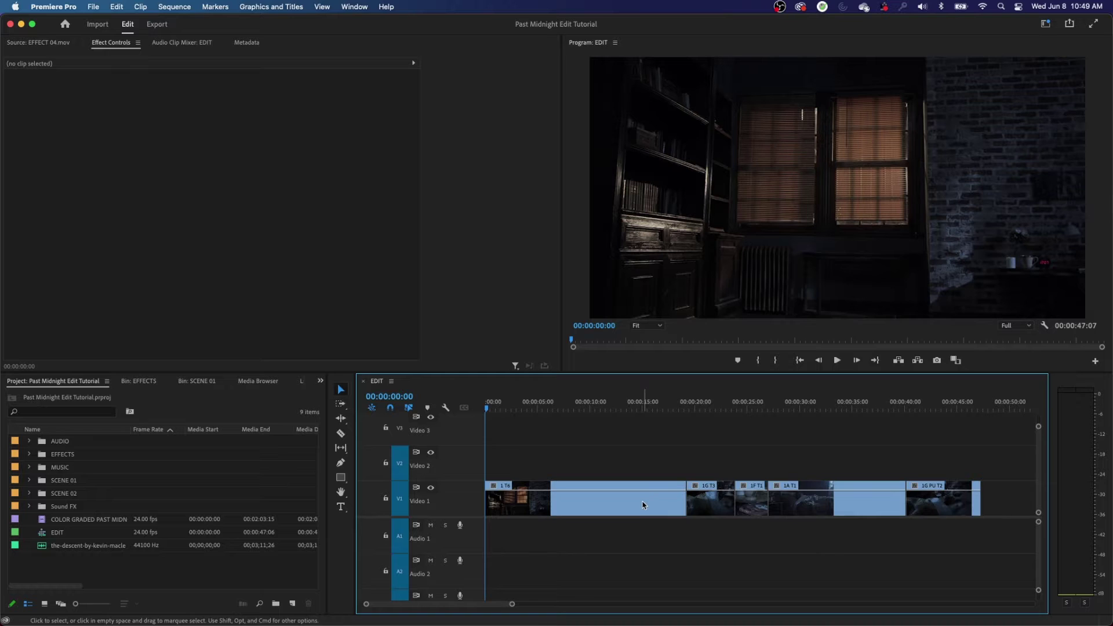
Step: Cycle the active focus through the Project, Source Monitor, Timeline and Program Monitor, then the Project again, ending on the Timeline
key("shift")
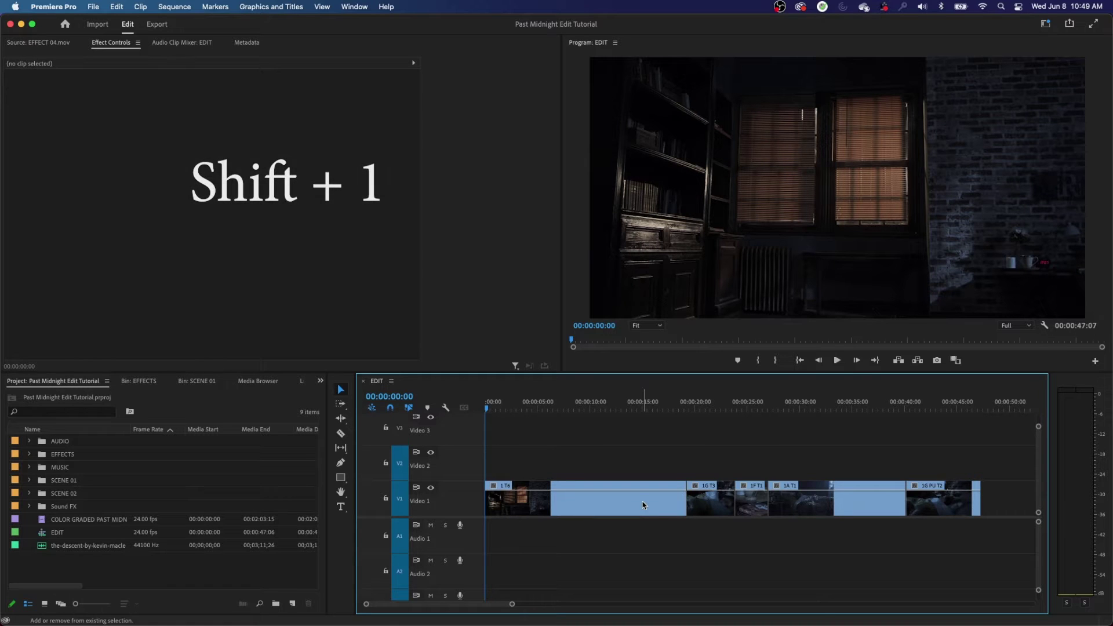
key("shift+1")
key("shift+2")
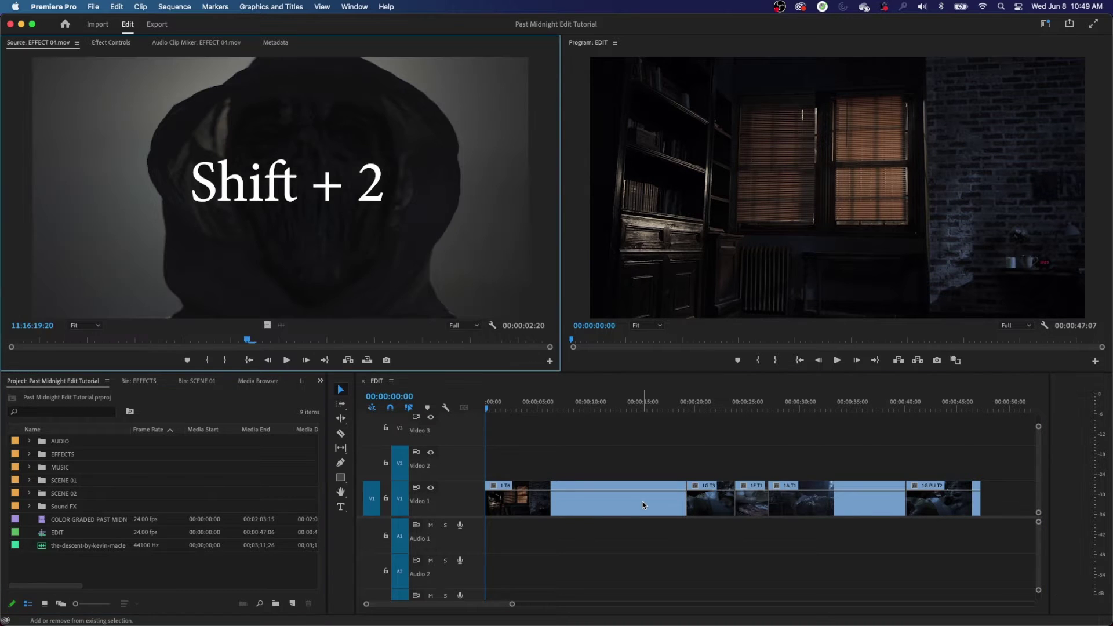
key("shift+3")
key("shift+4")
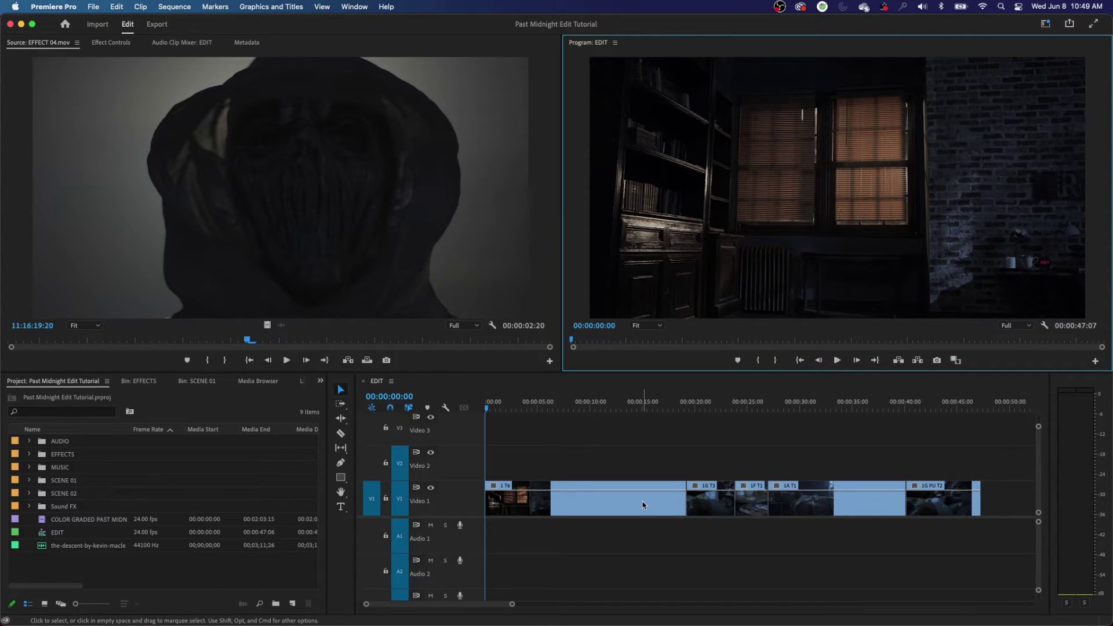
key("shift")
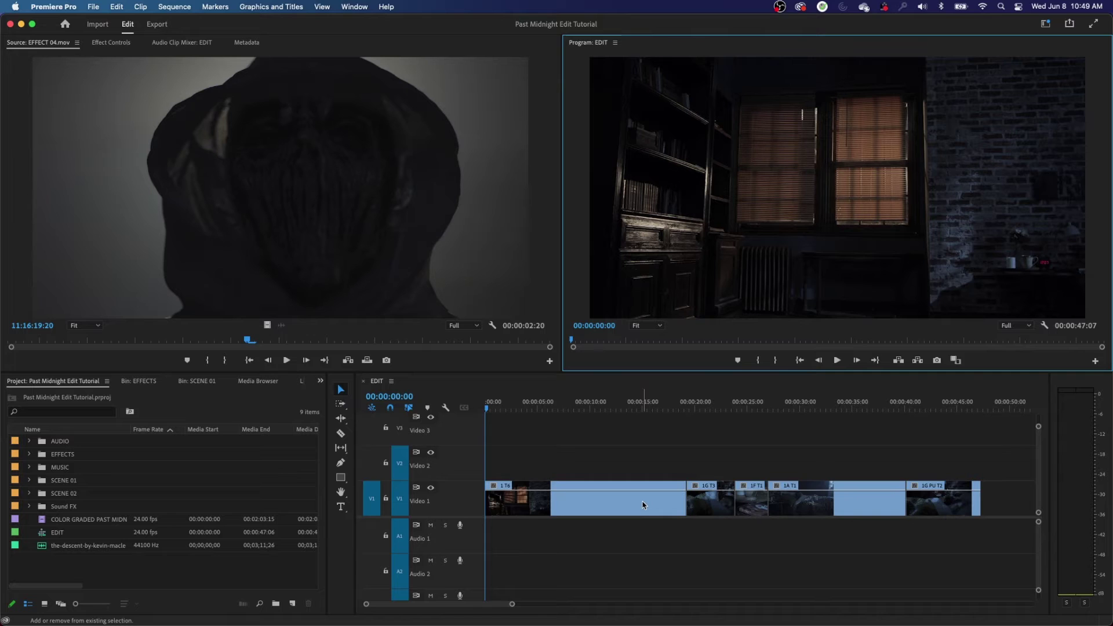
key("shift+1")
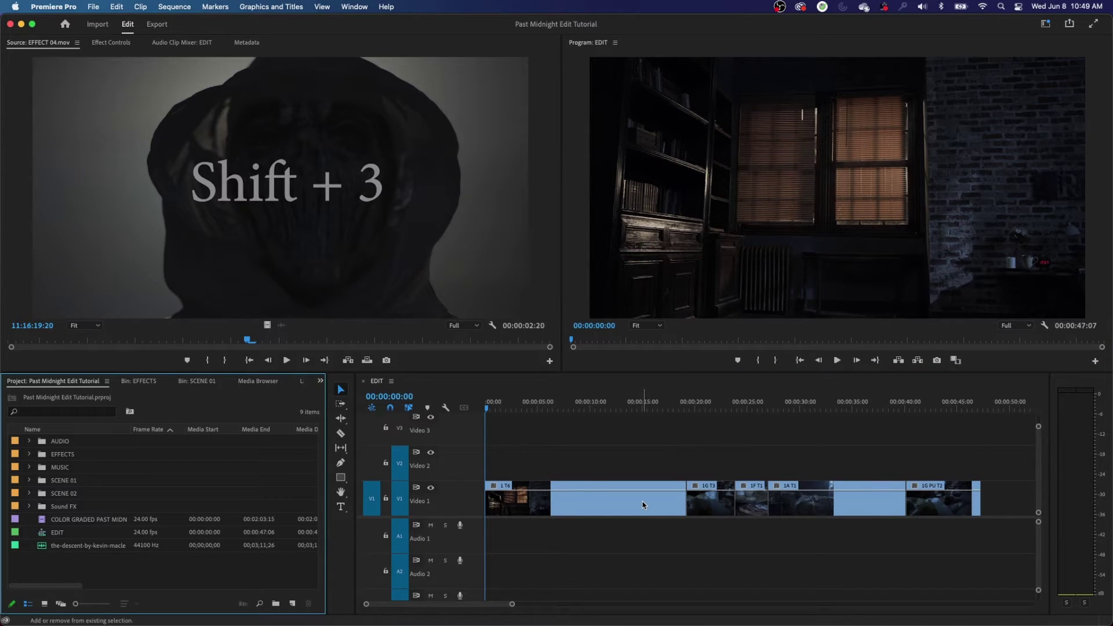
key("shift+3")
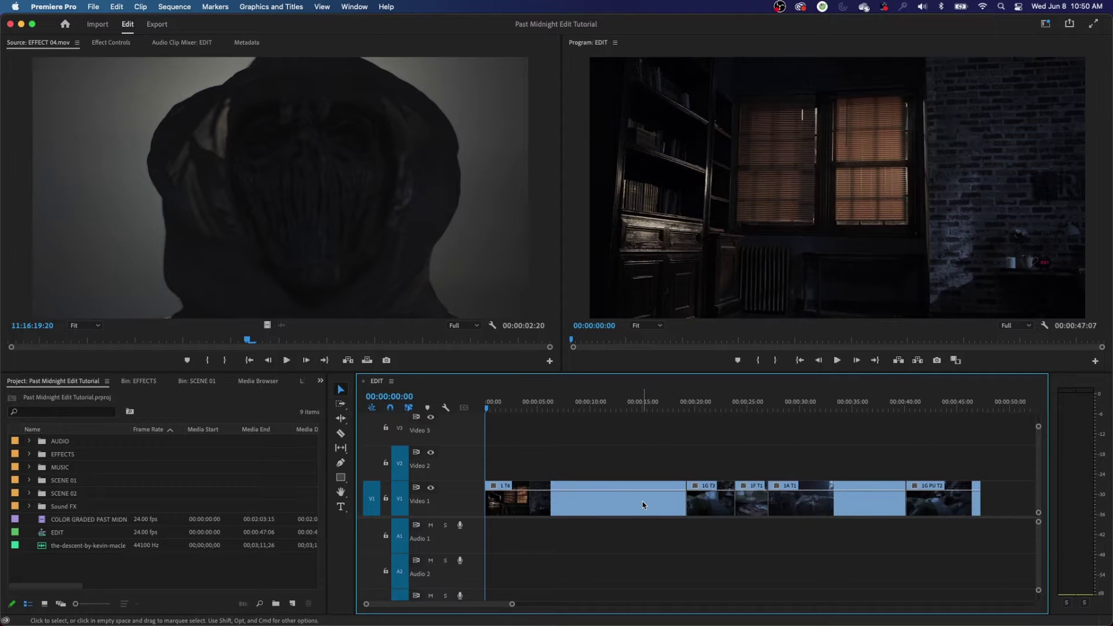
Step: Move the 1G T3 clip on Video 1 to the end of the sequence, directly behind the 1G PU T2 clip
key("equal")
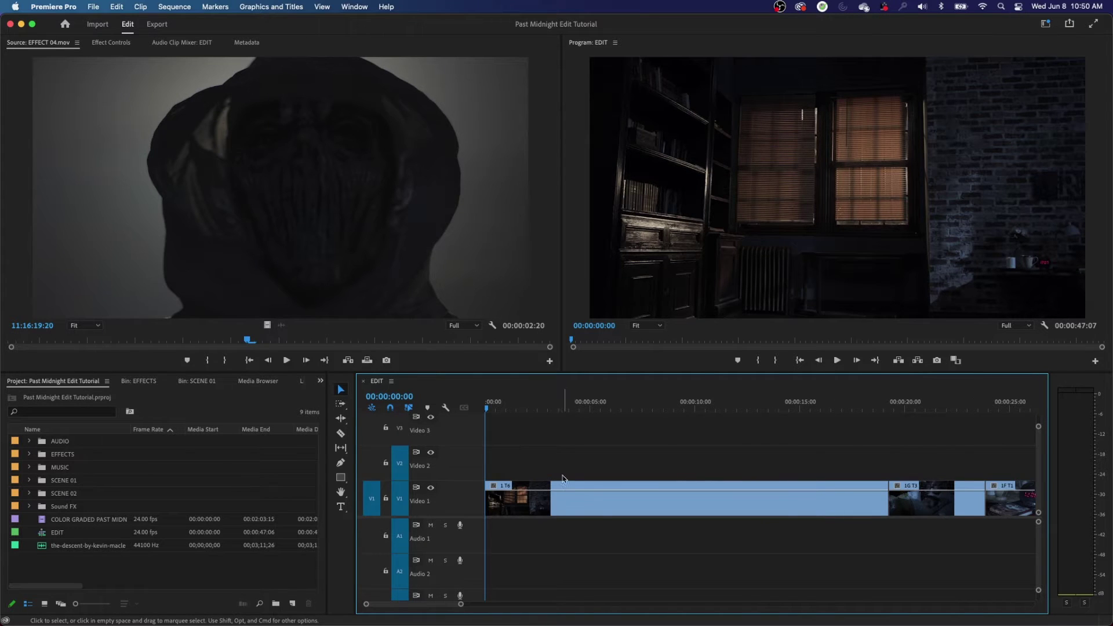
left_click(915, 487)
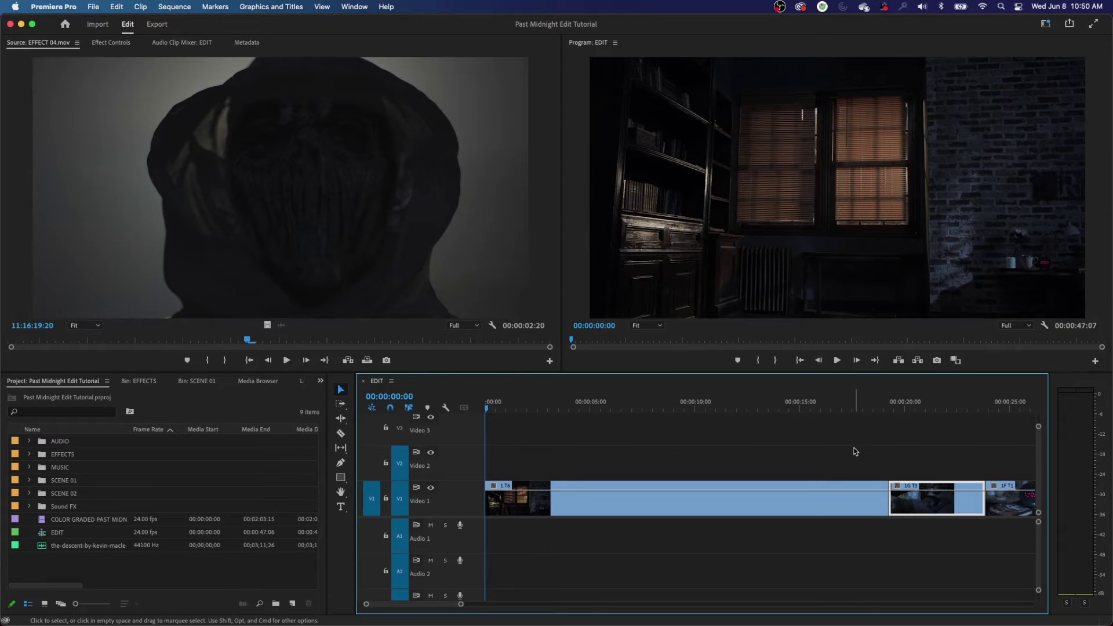
left_click(876, 471)
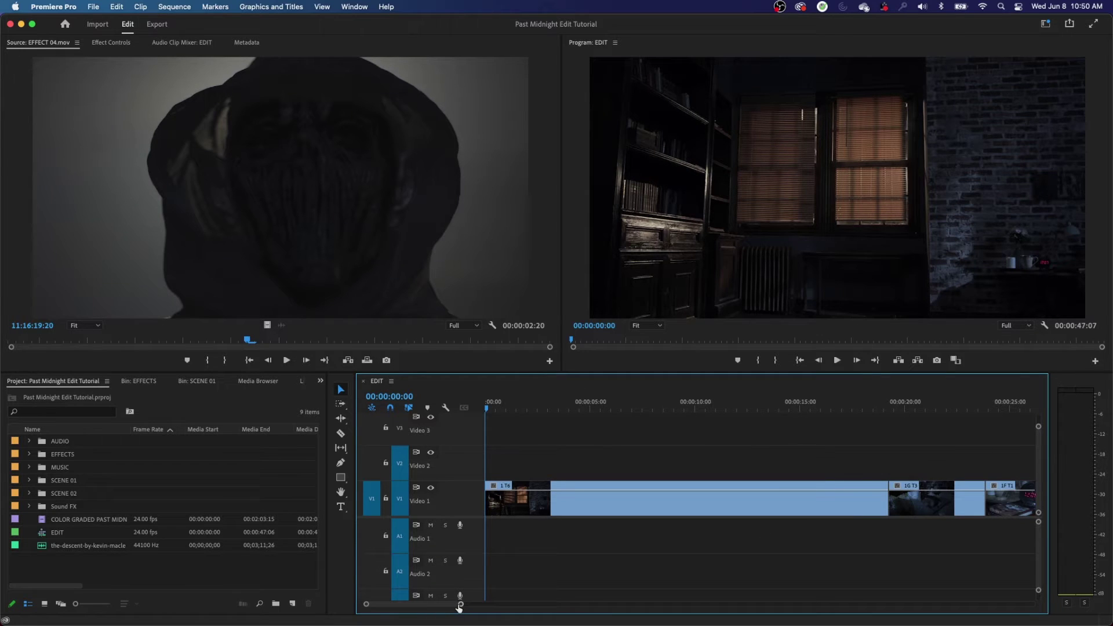
left_click_drag(460, 604, 530, 604)
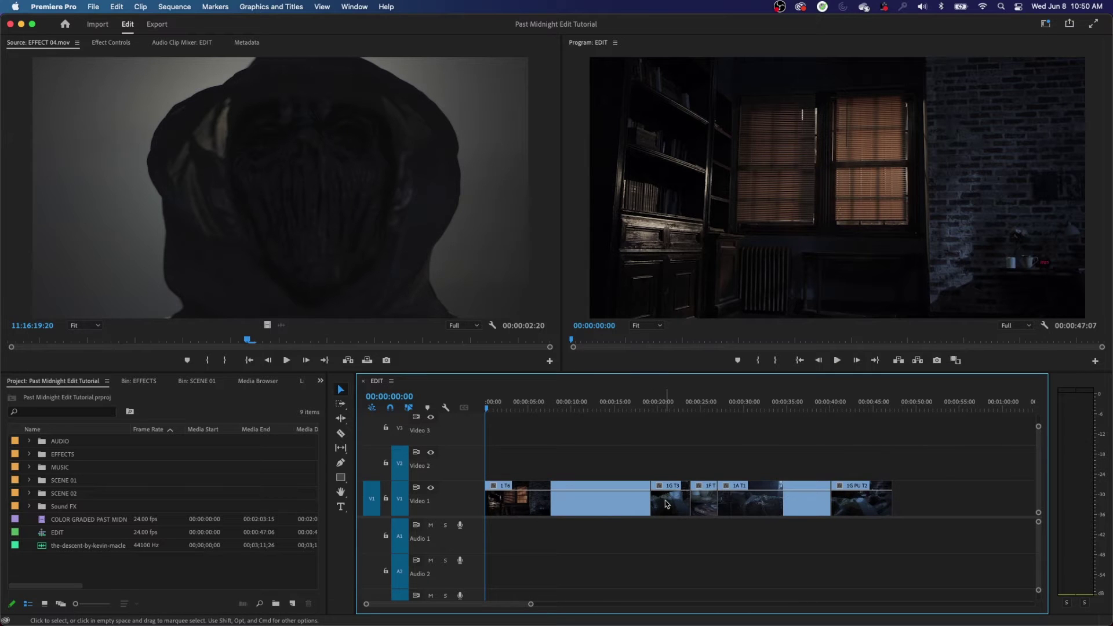
left_click_drag(667, 504, 916, 522)
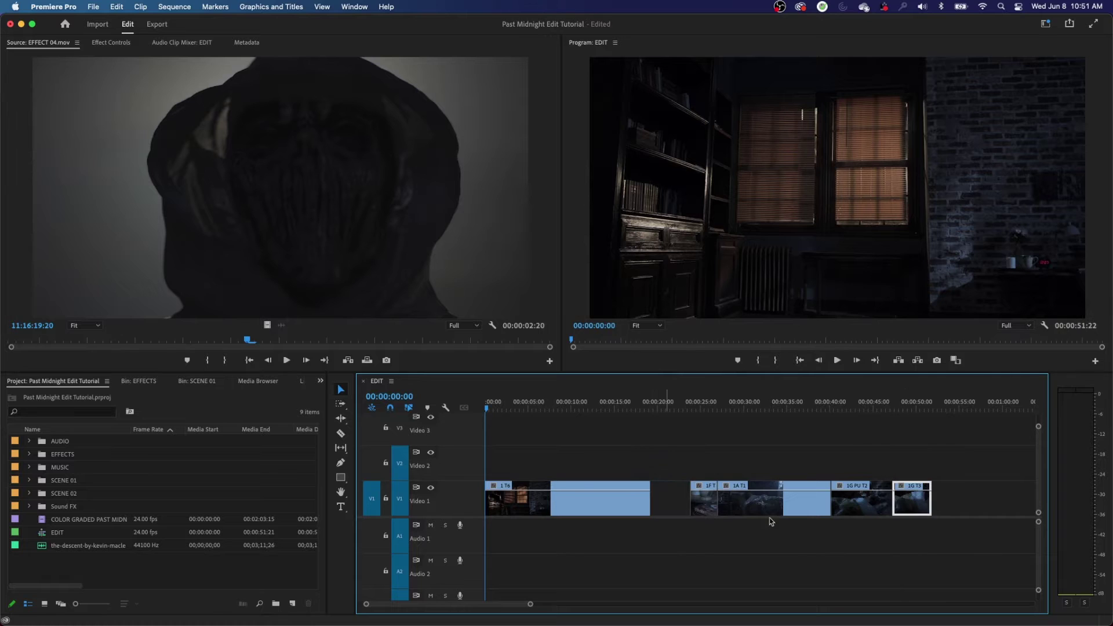
Step: Shift all the Video 1 clips behind the gap earlier together so they butt against the first clip
left_click_drag(701, 458, 908, 516)
left_click_drag(744, 506, 705, 504)
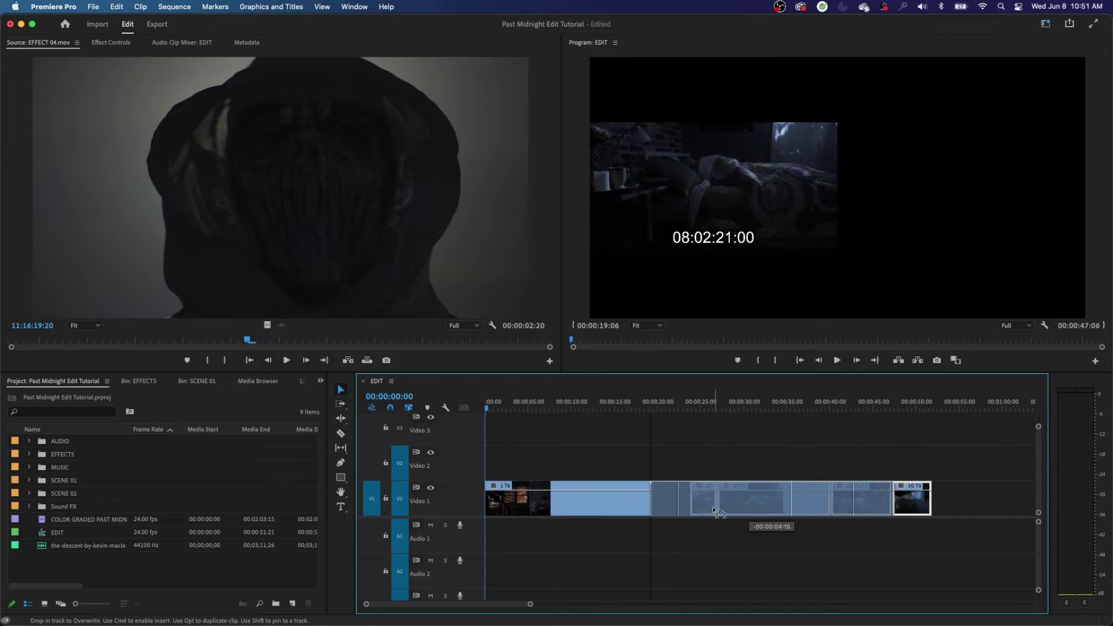
left_click(865, 452)
left_click(876, 499)
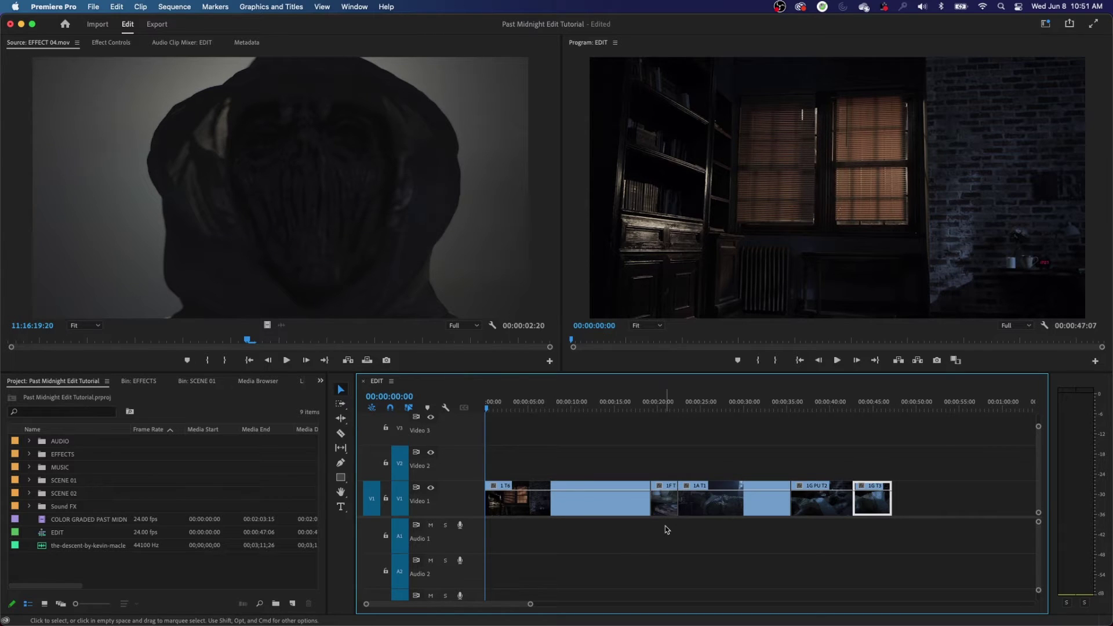
left_click(870, 474)
Step: Undo the gap closing and the move of the 1G T3 clip
key("super+z")
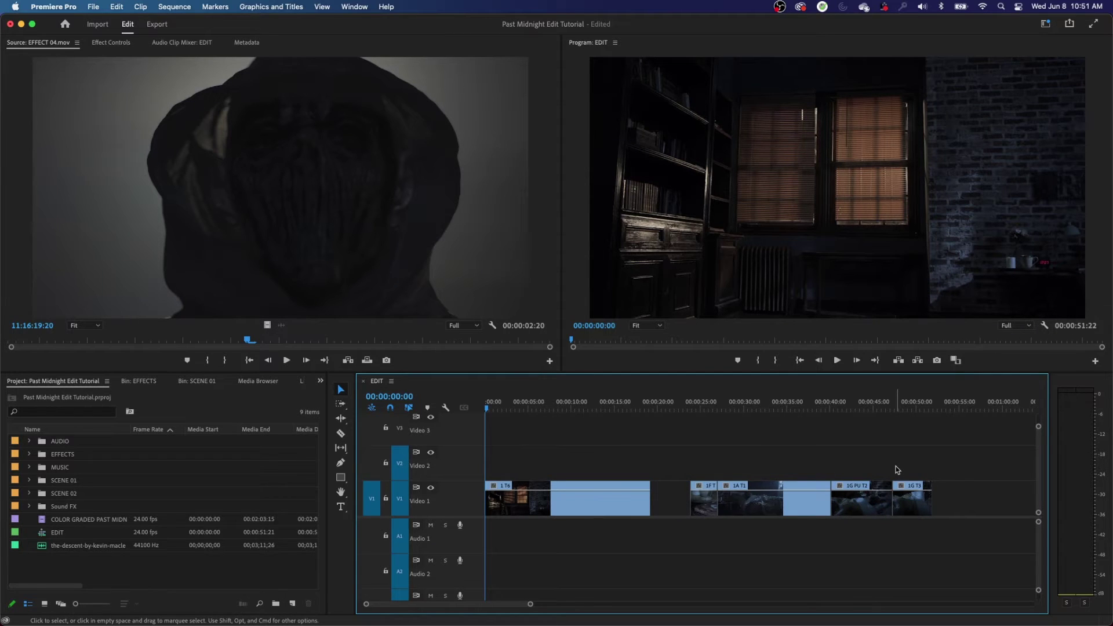
key("super+shift+z")
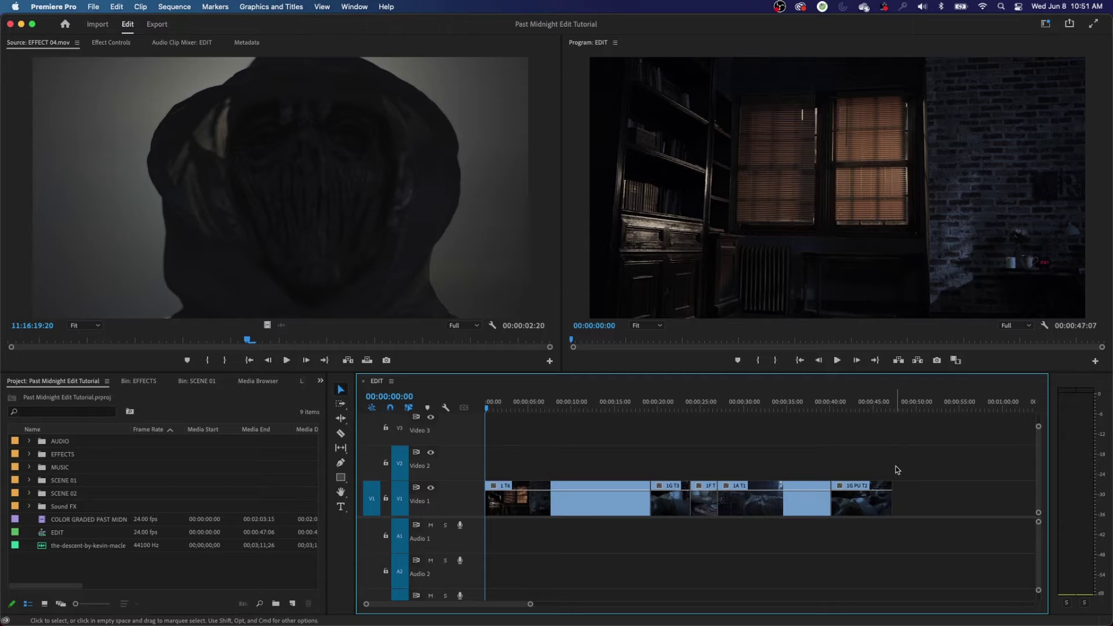
Step: Cut the 1G T3 clip at 00:00:19:06 from Video 1 and ripple delete the gap it leaves
key("shift+1")
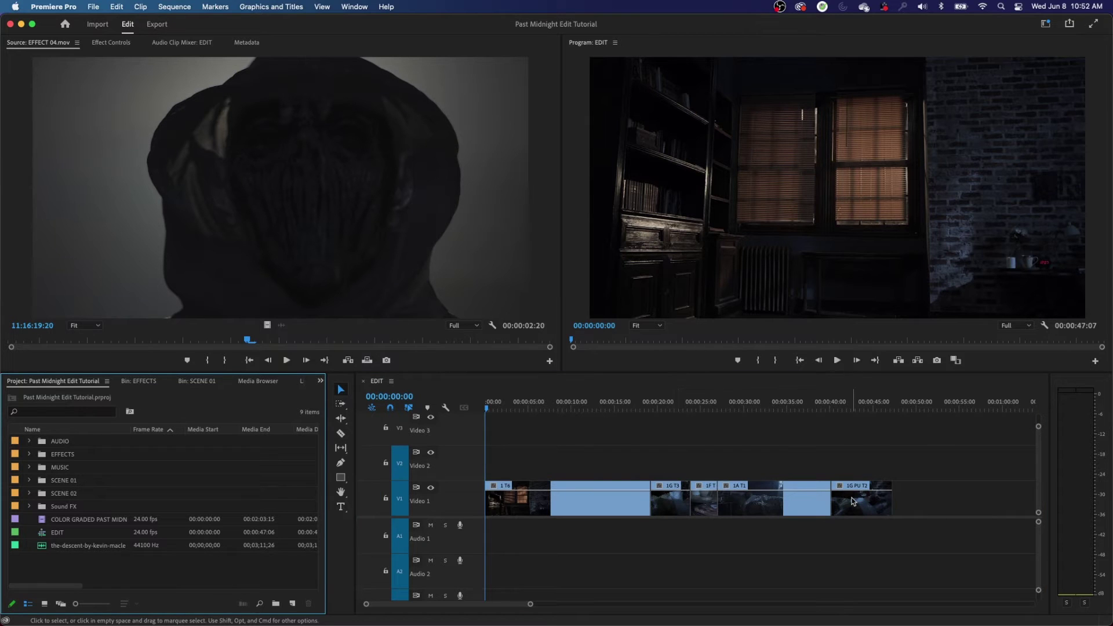
key("=")
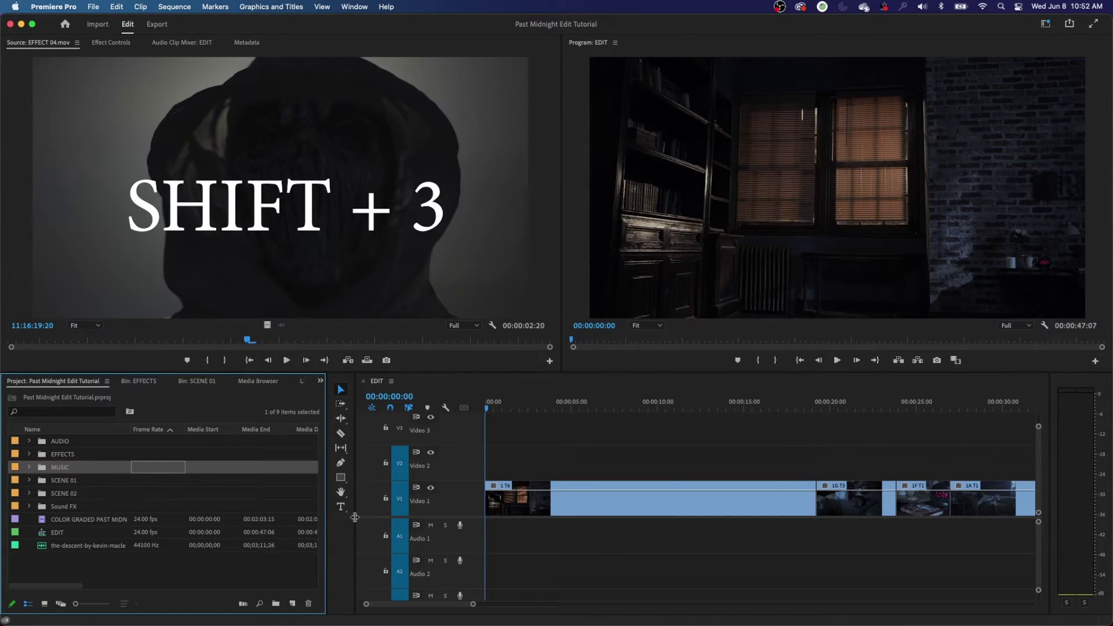
key("shift+3")
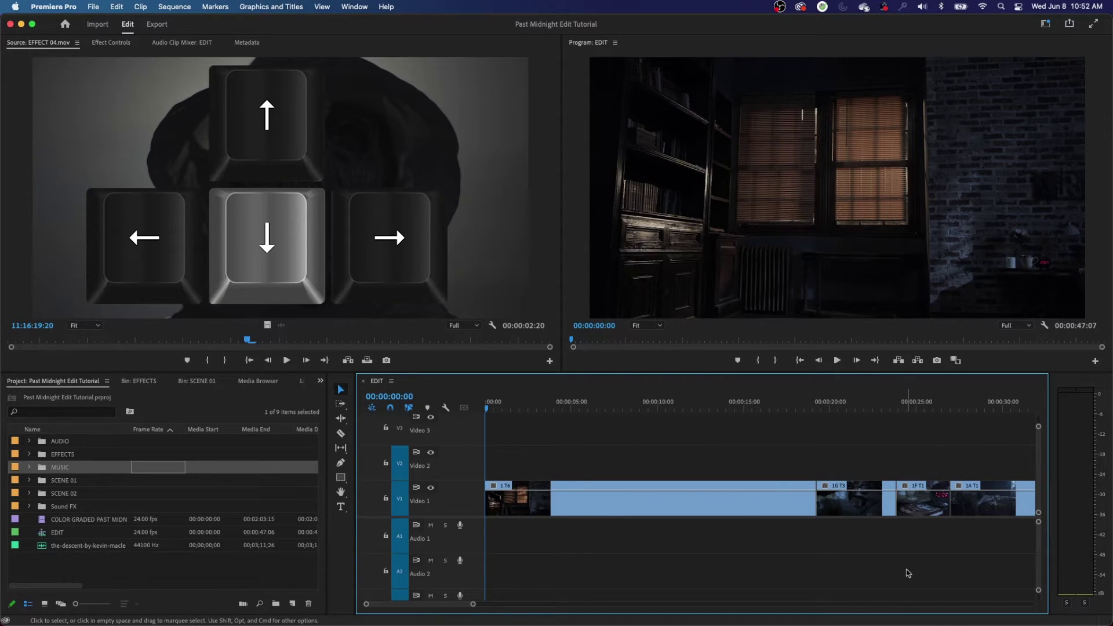
key("Down")
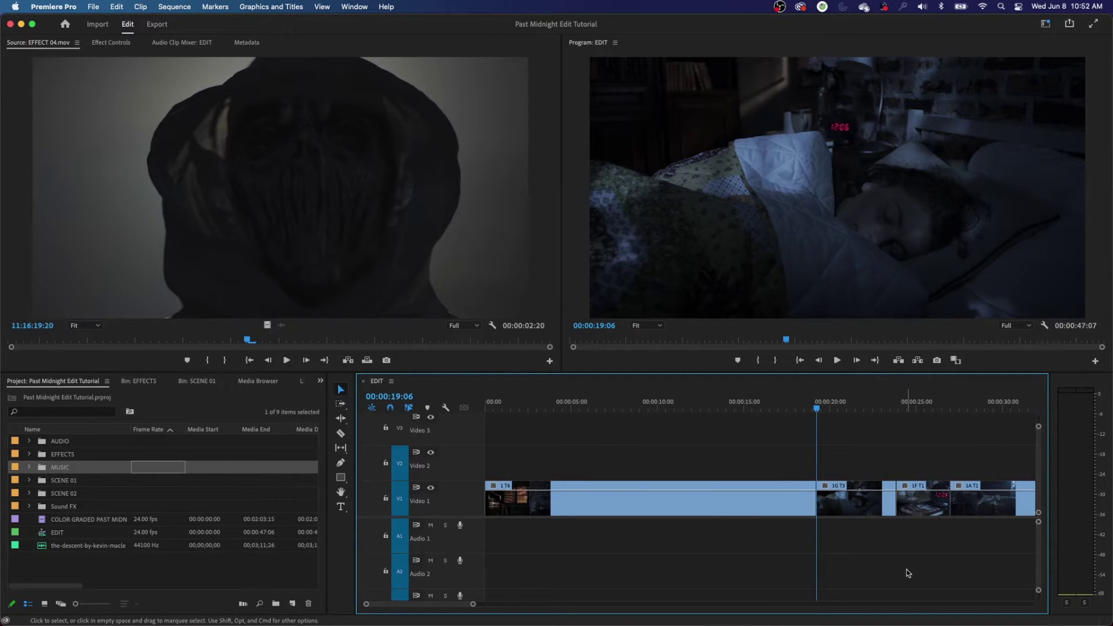
key("d")
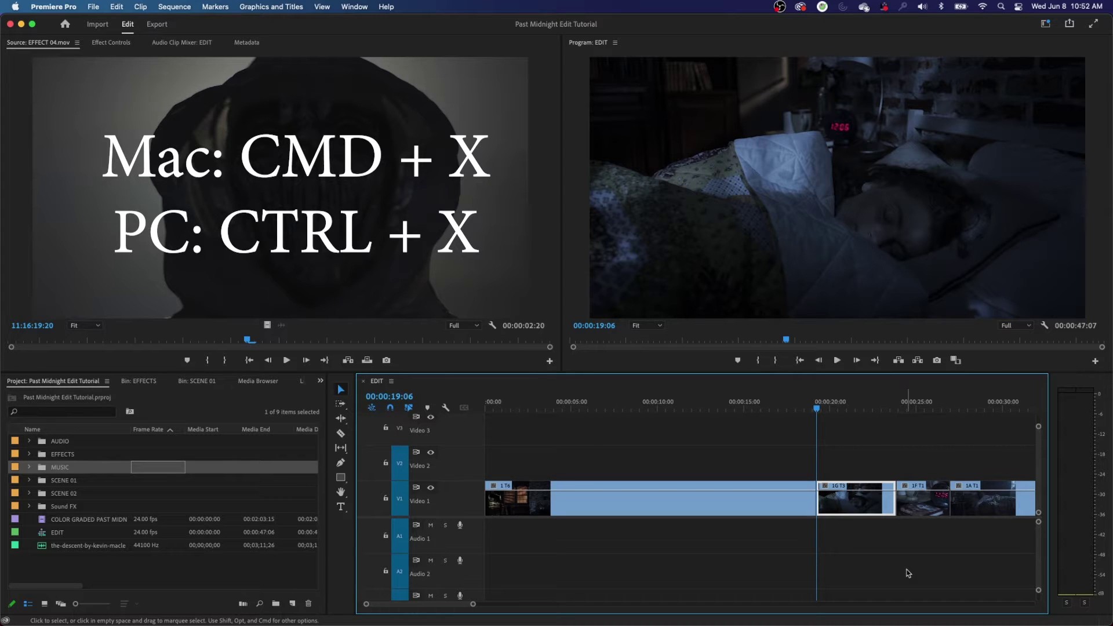
key("super+x")
key("d")
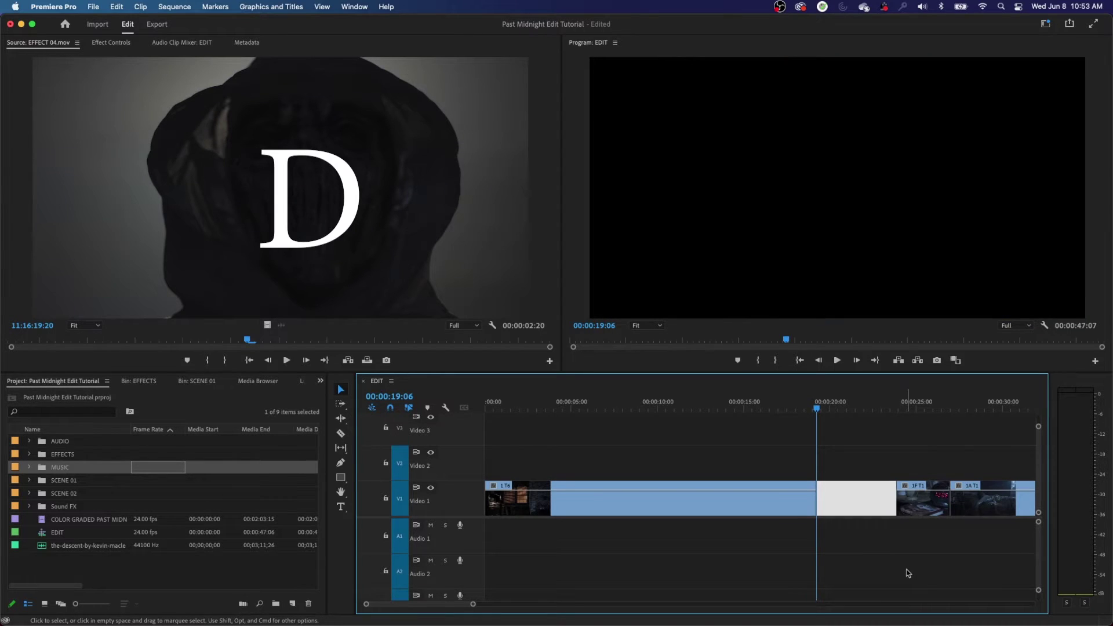
key("shift+BackSpace")
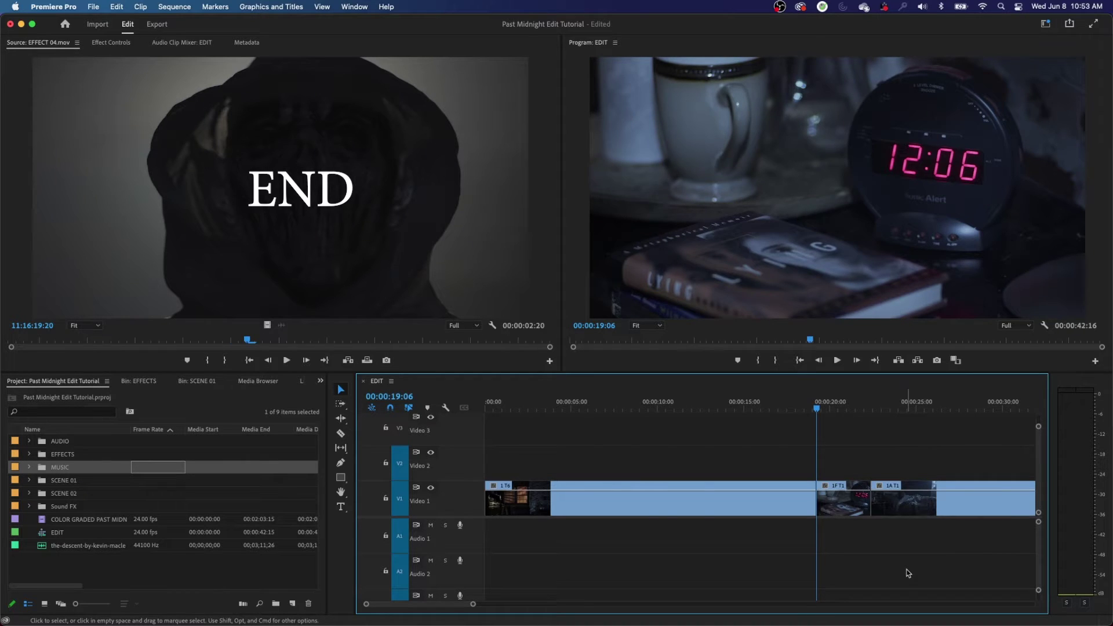
Step: Paste the cut 1G T3 clip on Video 1 at the end of the sequence
key("End")
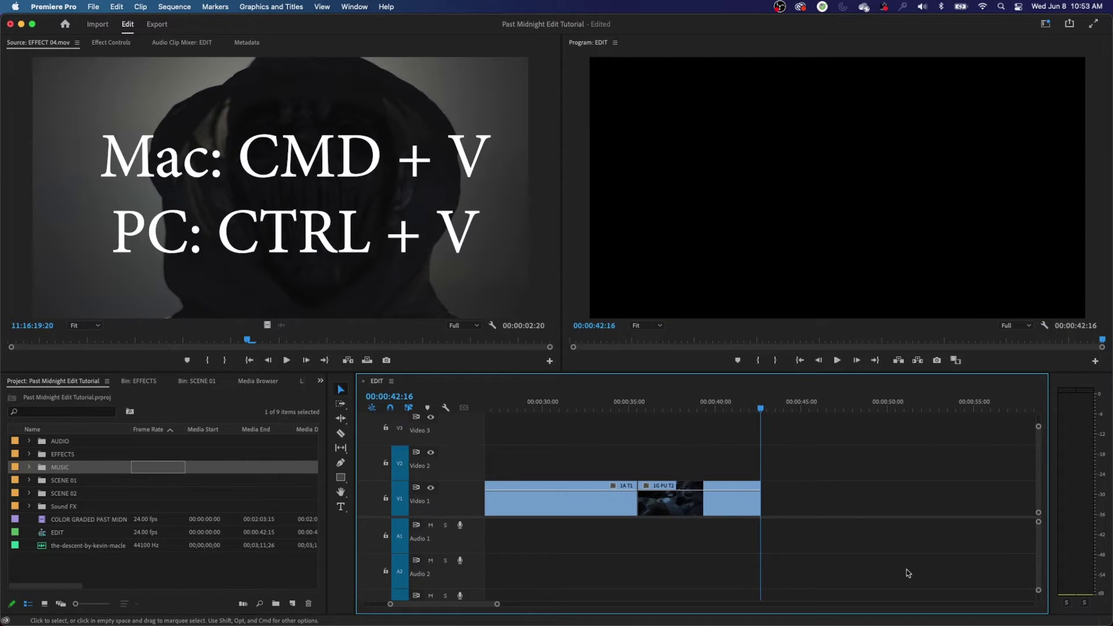
key("super+v")
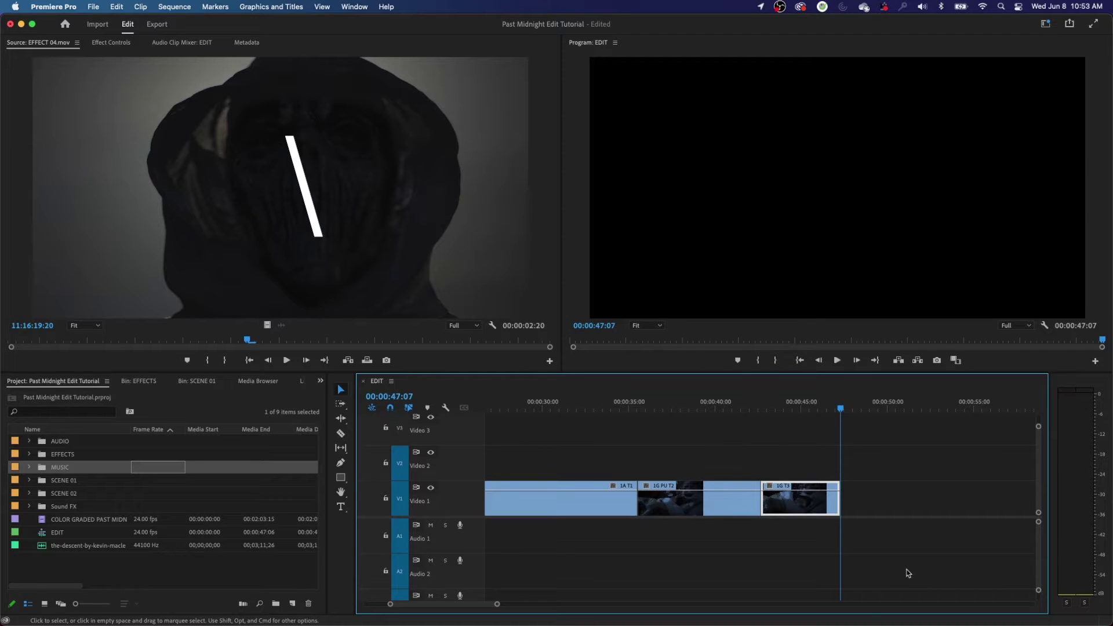
key("backslash")
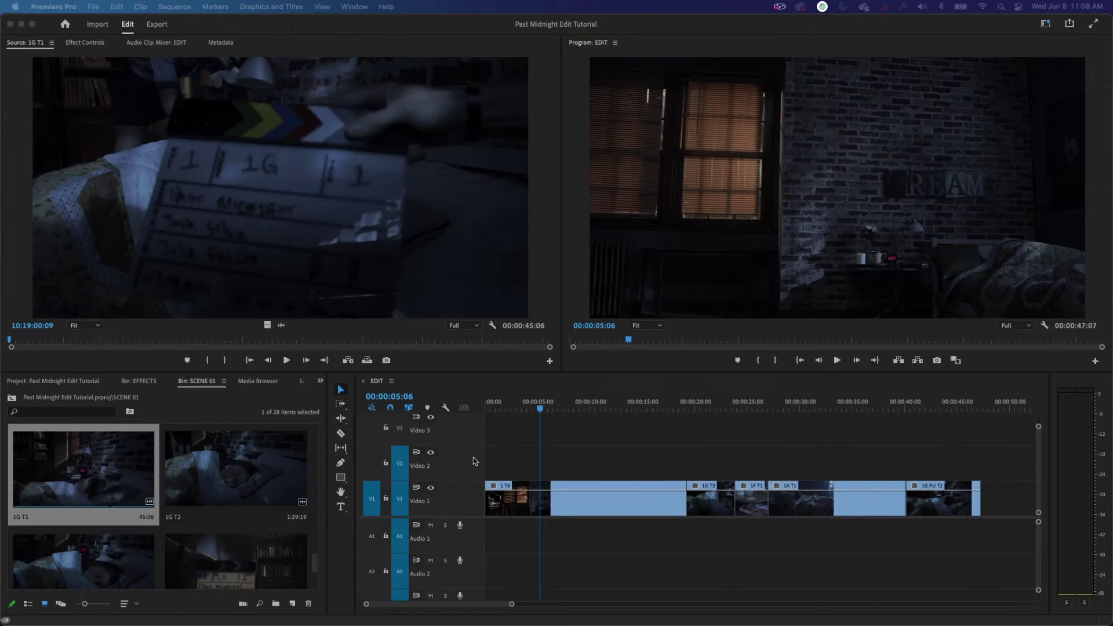
Step: Open the Keyboard Shortcuts editor to view the shortcut layout, and close it without changes
left_click(394, 31)
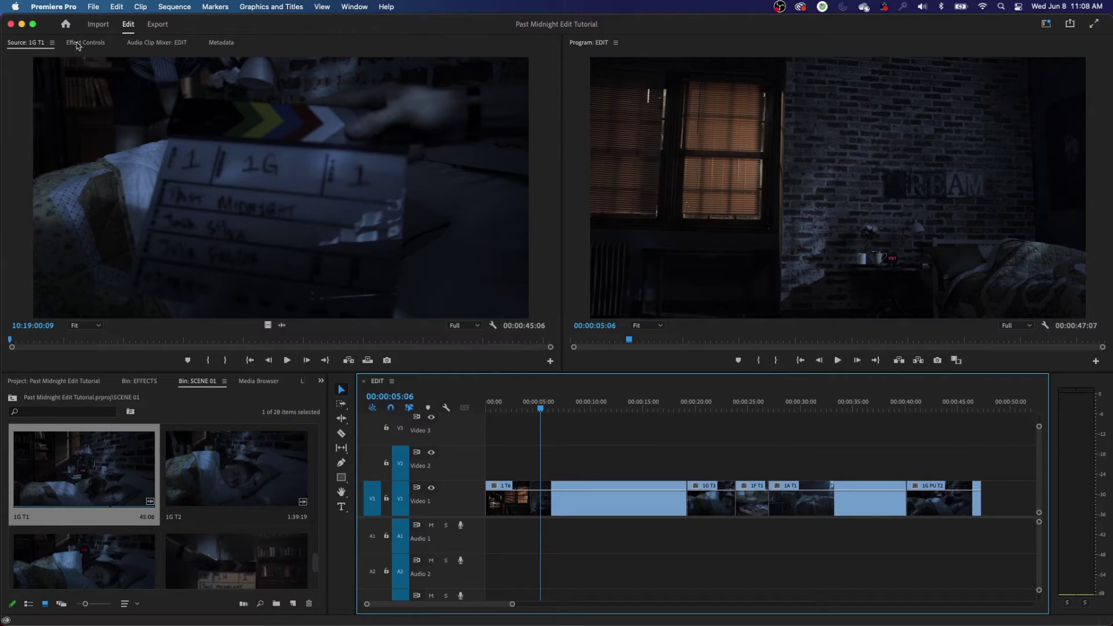
left_click(57, 6)
mouse_move(74, 97)
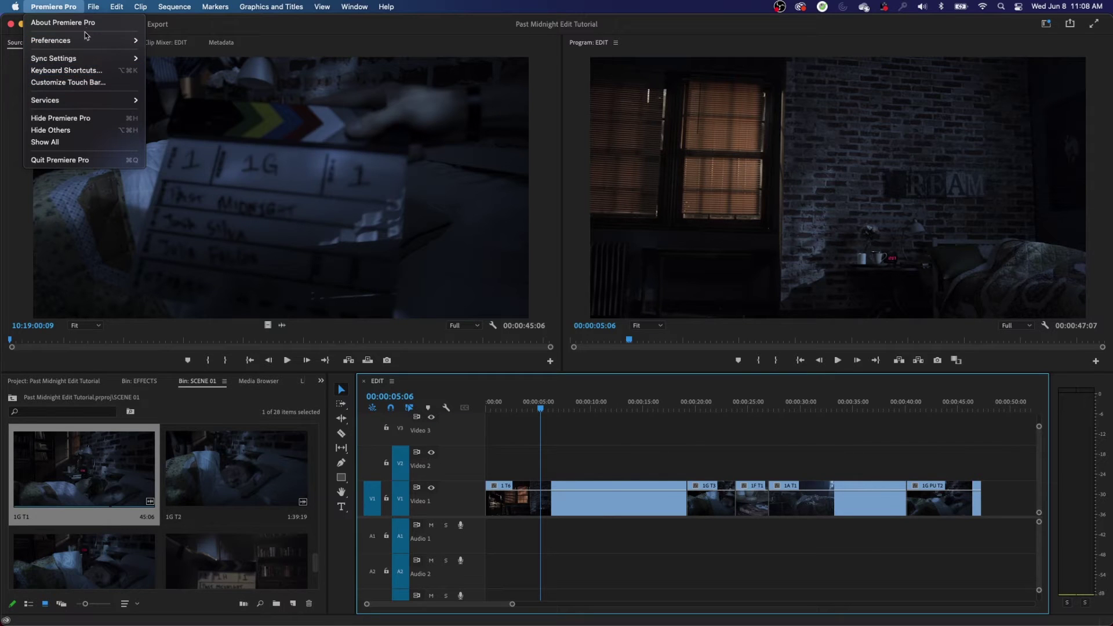
mouse_move(112, 9)
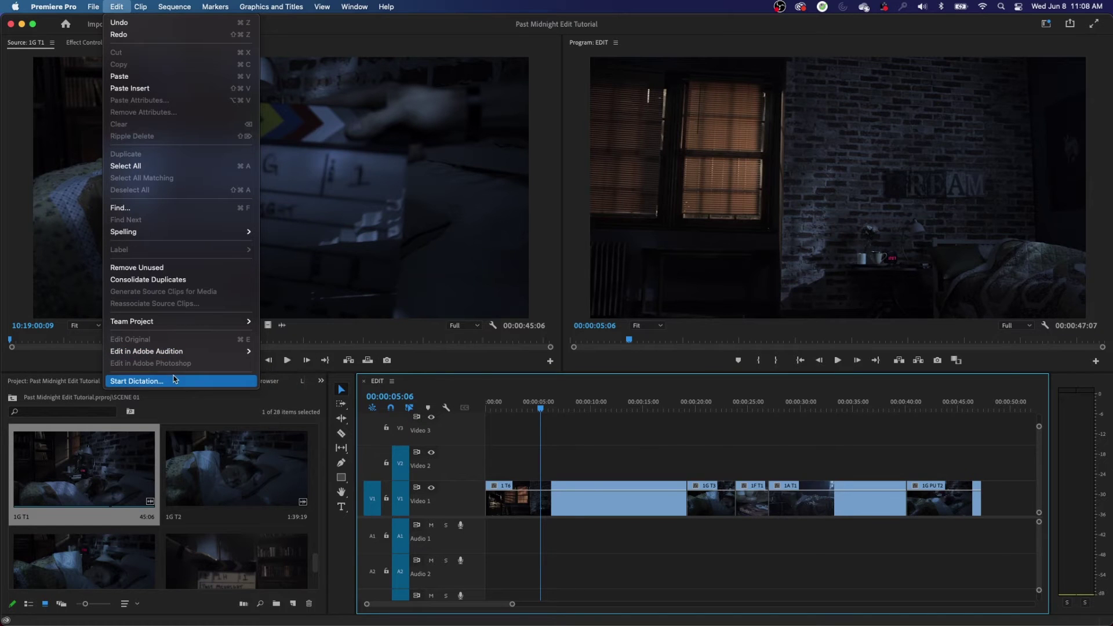
mouse_move(68, 7)
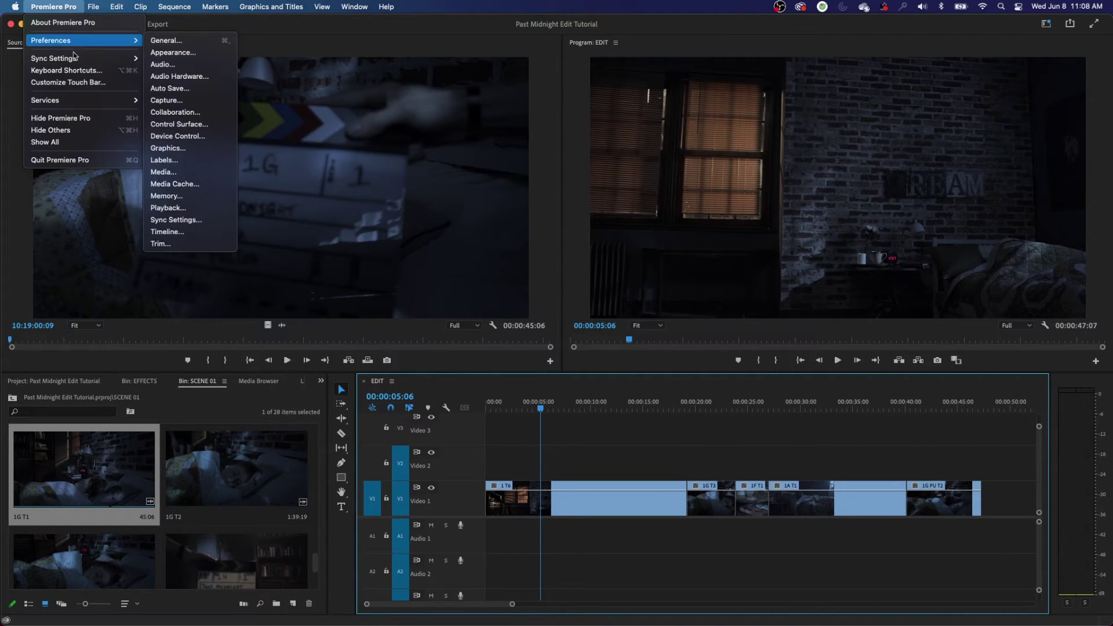
left_click(79, 73)
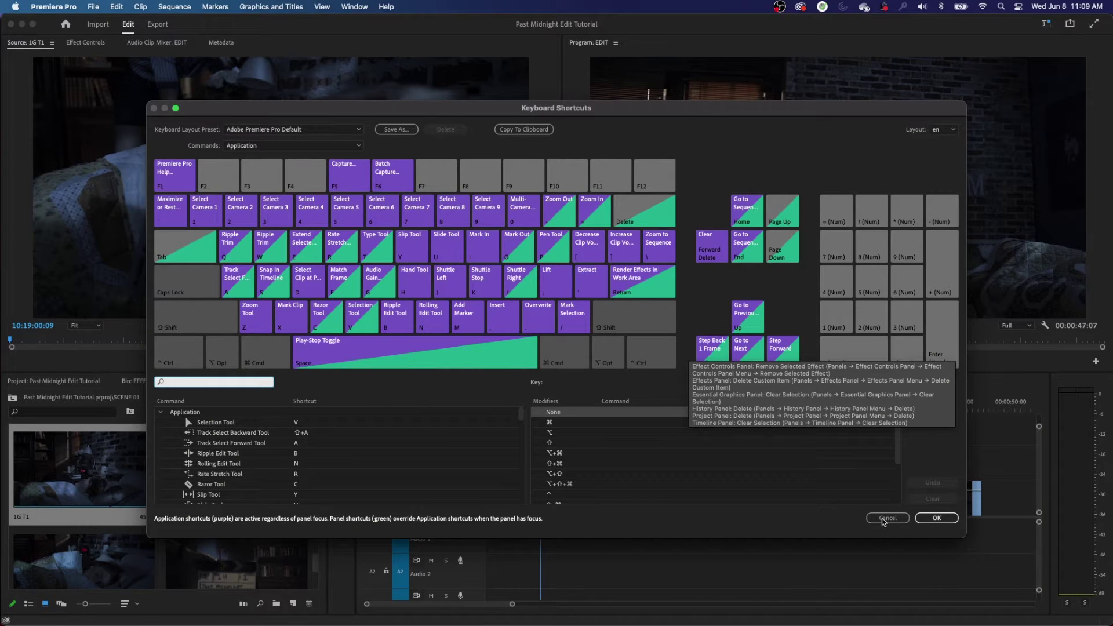
left_click(885, 519)
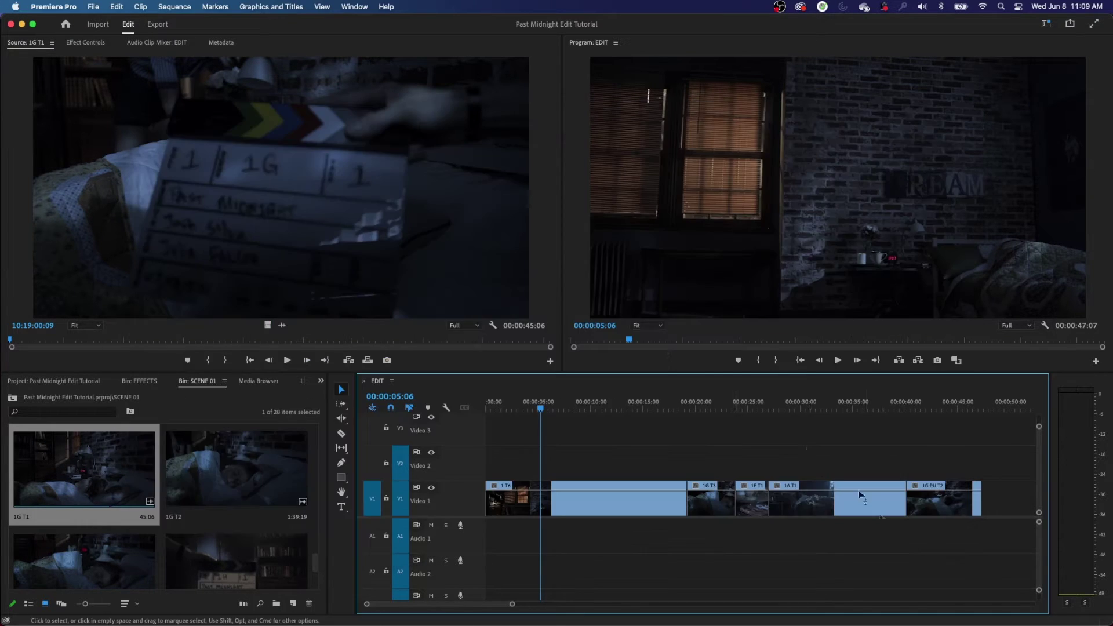
left_click(54, 7)
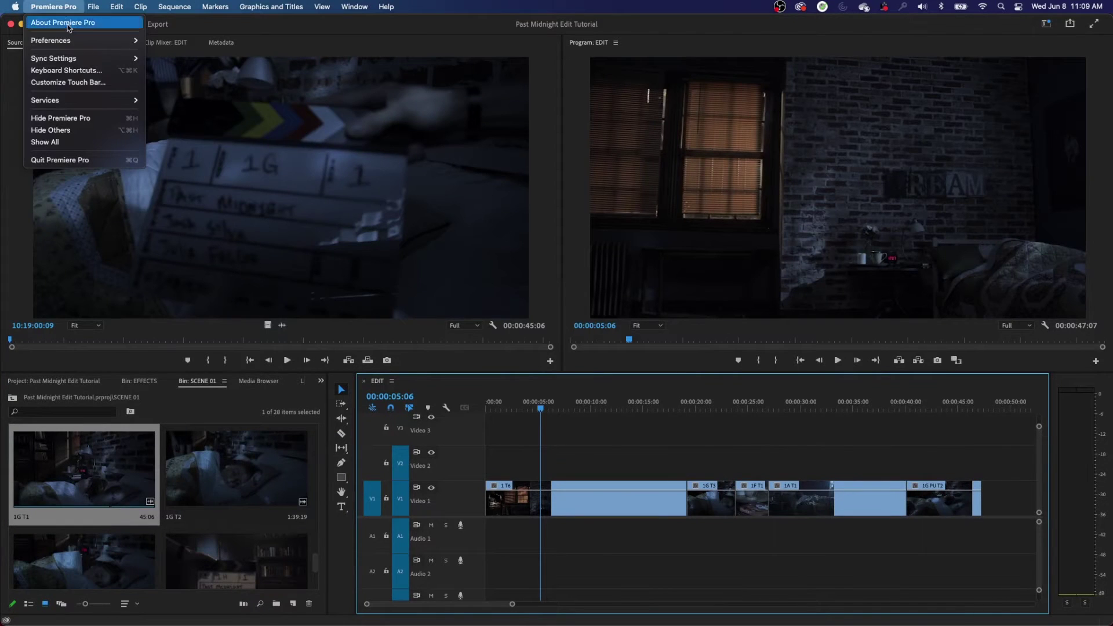
mouse_move(82, 64)
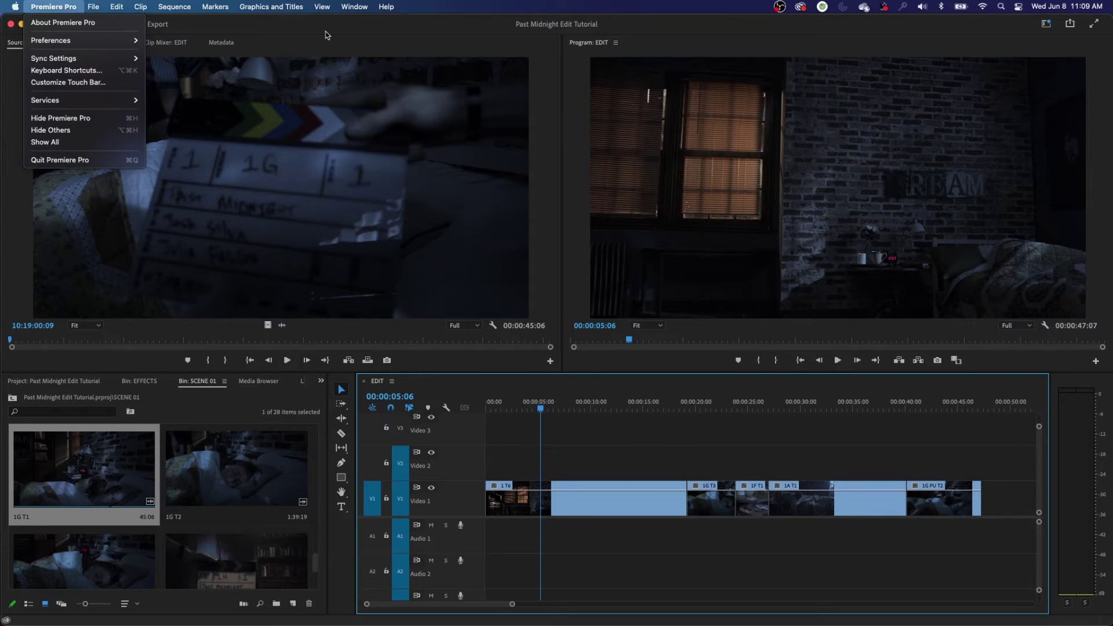
left_click(367, 40)
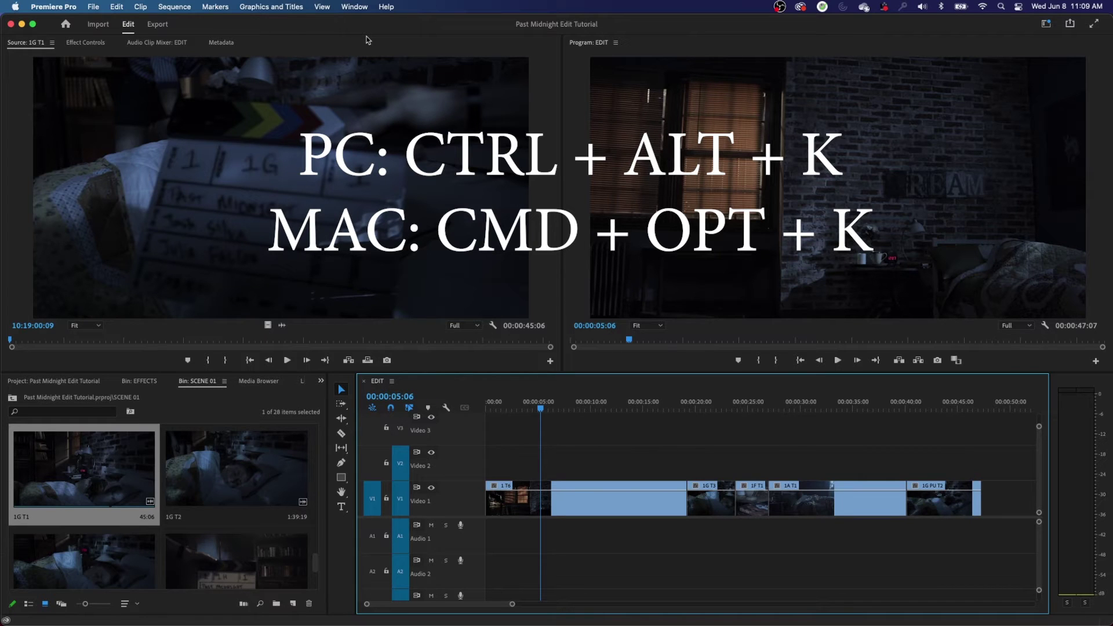
Step: Open the Keyboard Shortcuts editor, enlarge its window to examine the key layout and command list, and close it without changes
key("super+alt+k")
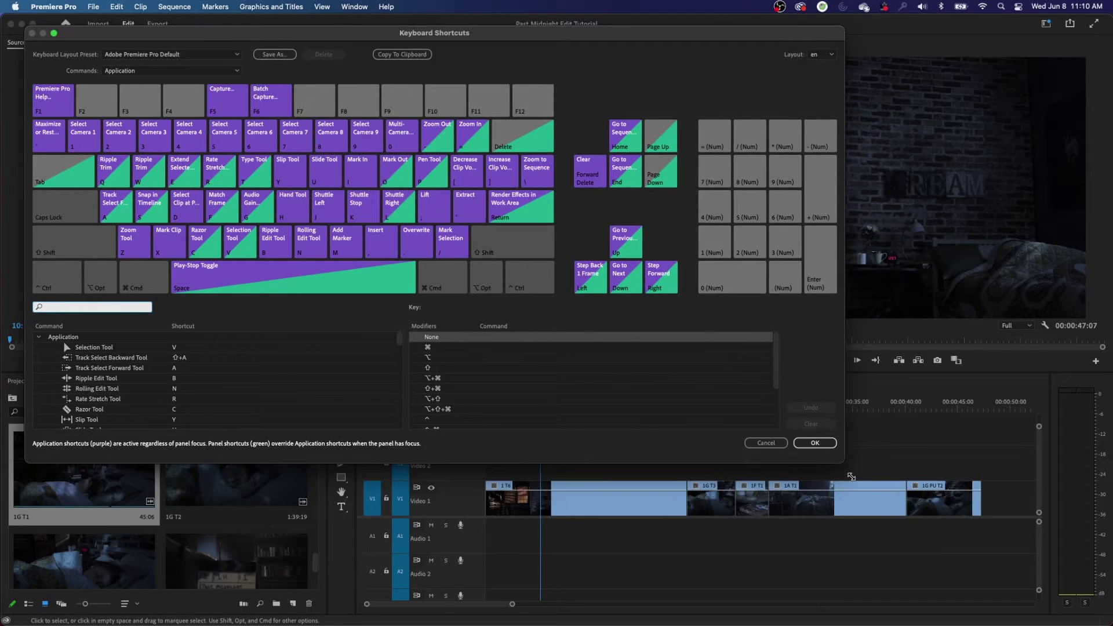
left_click_drag(848, 472, 1060, 604)
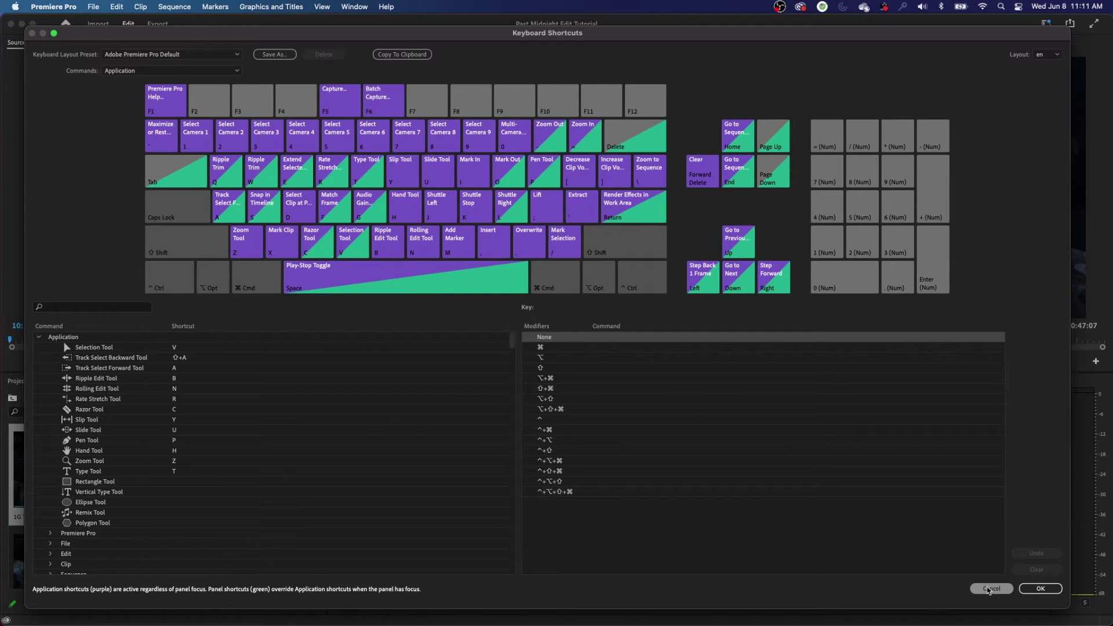
left_click(989, 589)
Step: Move the focus in turn through the Project, Source Monitor, Timeline and Program Monitor panels
key("shift+1")
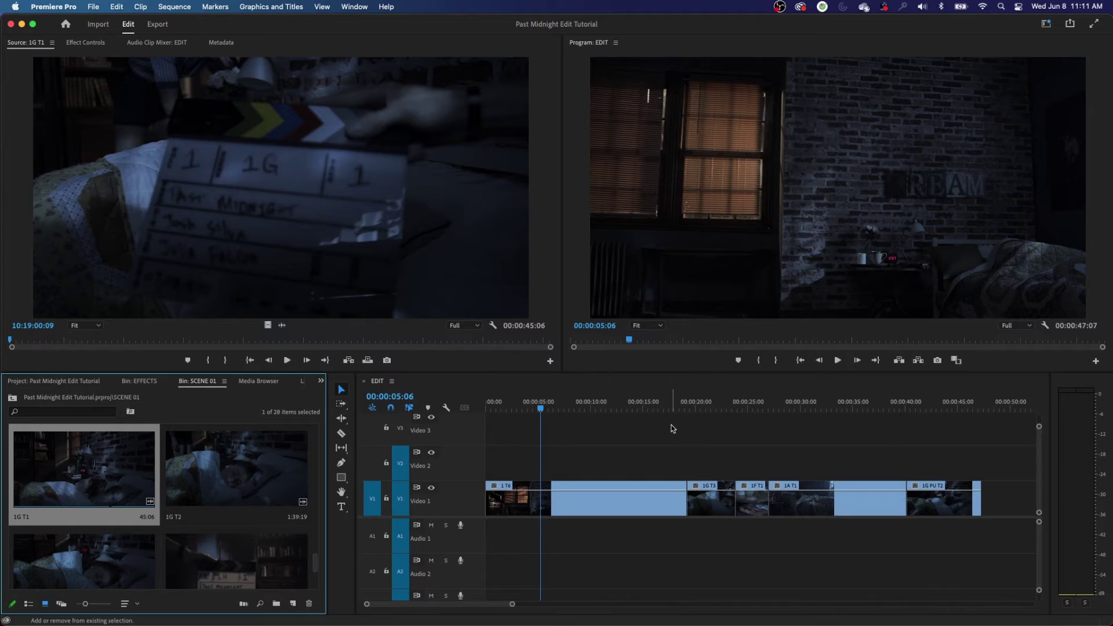
key("shift+2")
key("shift+3")
key("shift+4")
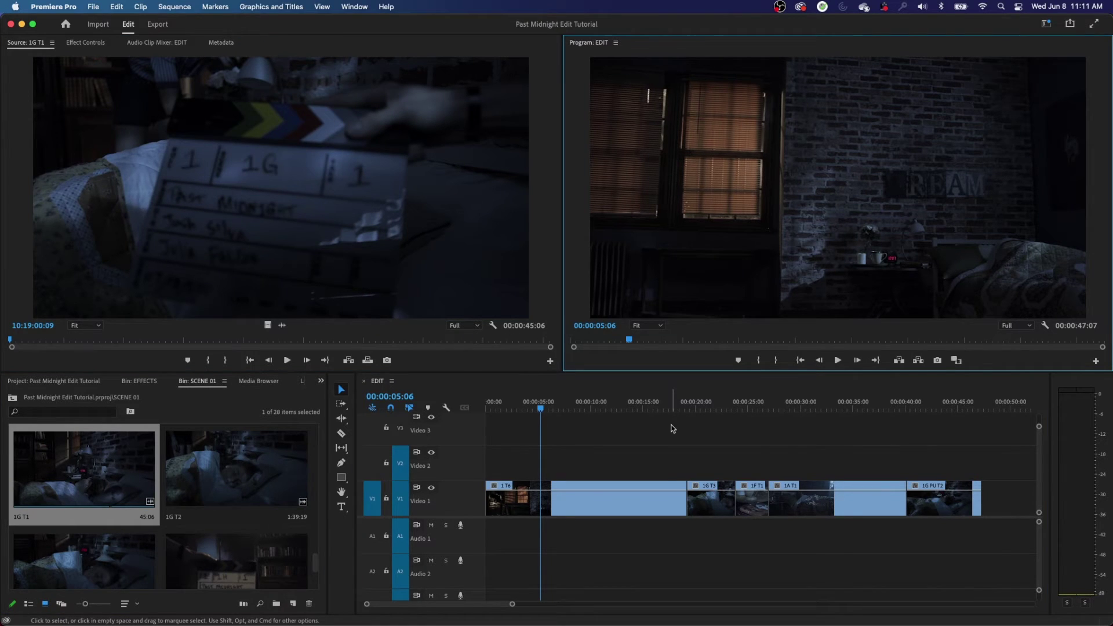
Step: Reopen the Keyboard Shortcuts editor, reposition its window and enlarge it to show more of the command list
key("super+alt+k")
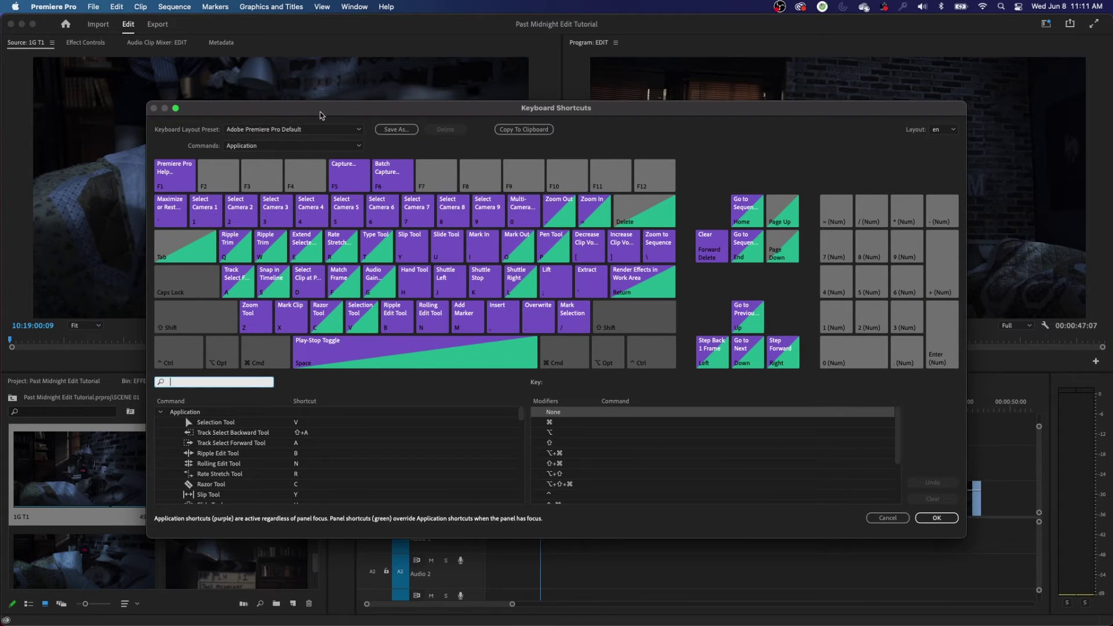
left_click_drag(321, 111, 191, 46)
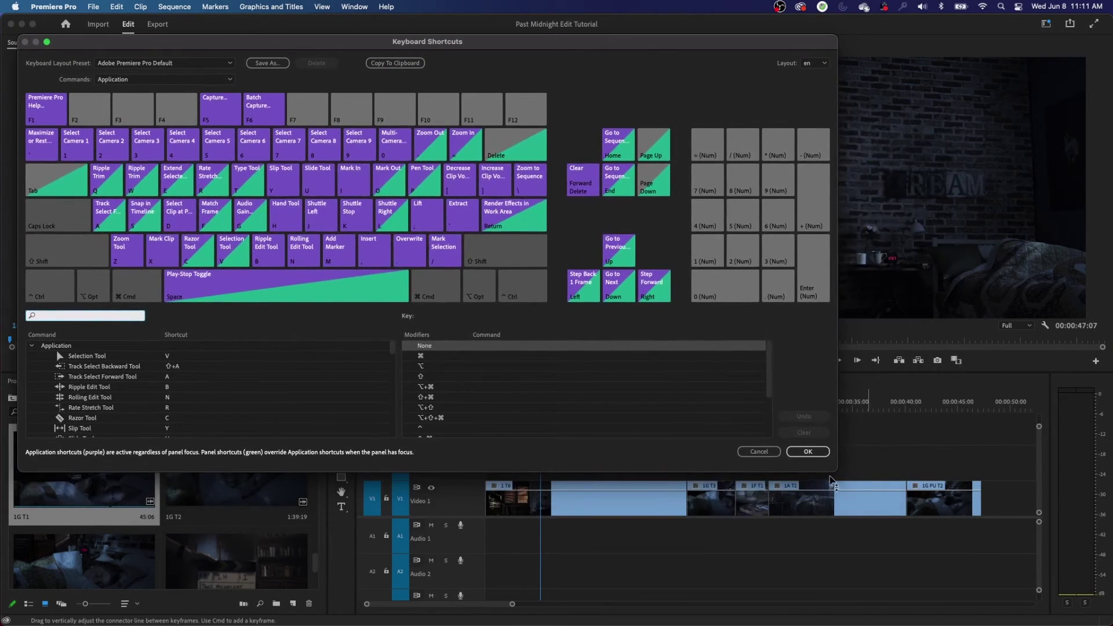
left_click_drag(835, 471, 1069, 613)
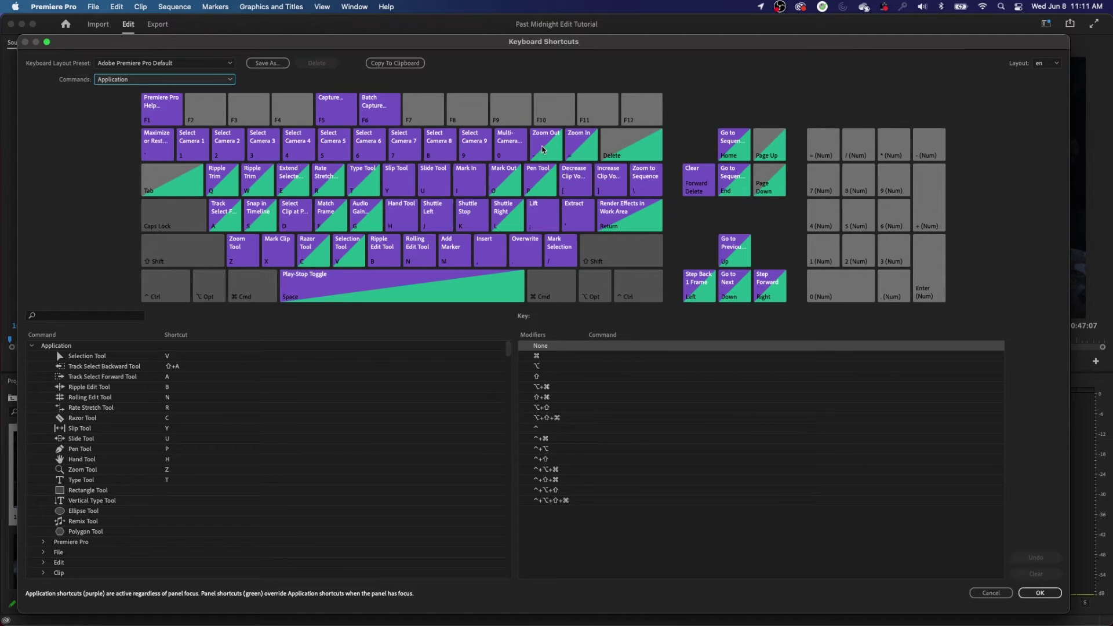
Step: Examine the two main command groups, Application and Panels, in the shortcut list, leaving Application expanded and Panels collapsed
scroll(243, 426, "down", 5)
scroll(232, 427, "up", 5)
left_click(31, 345)
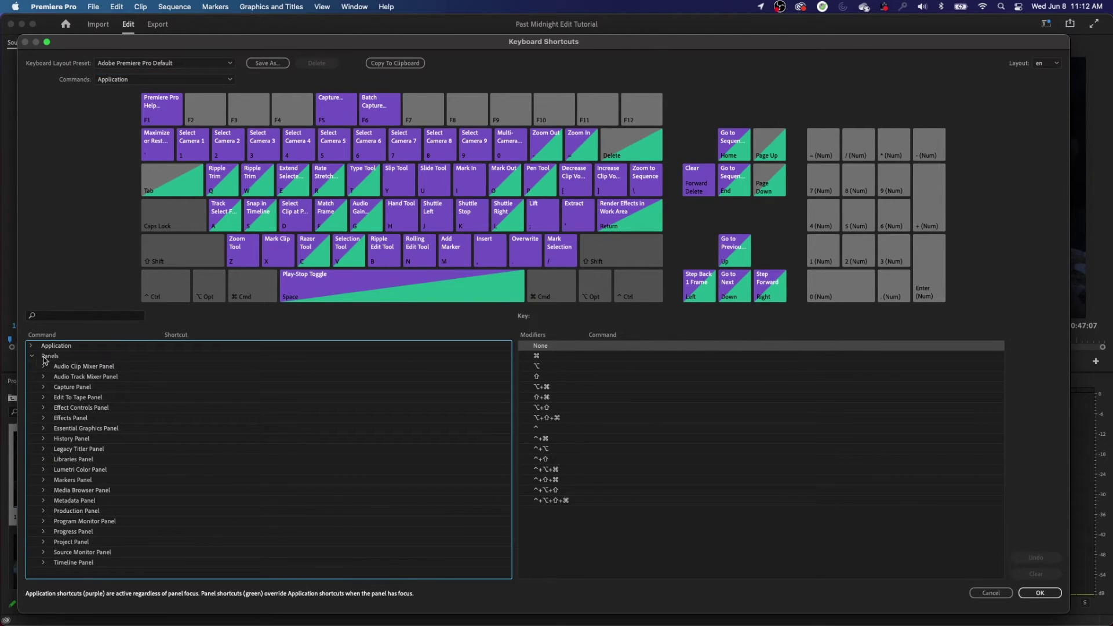
left_click(31, 356)
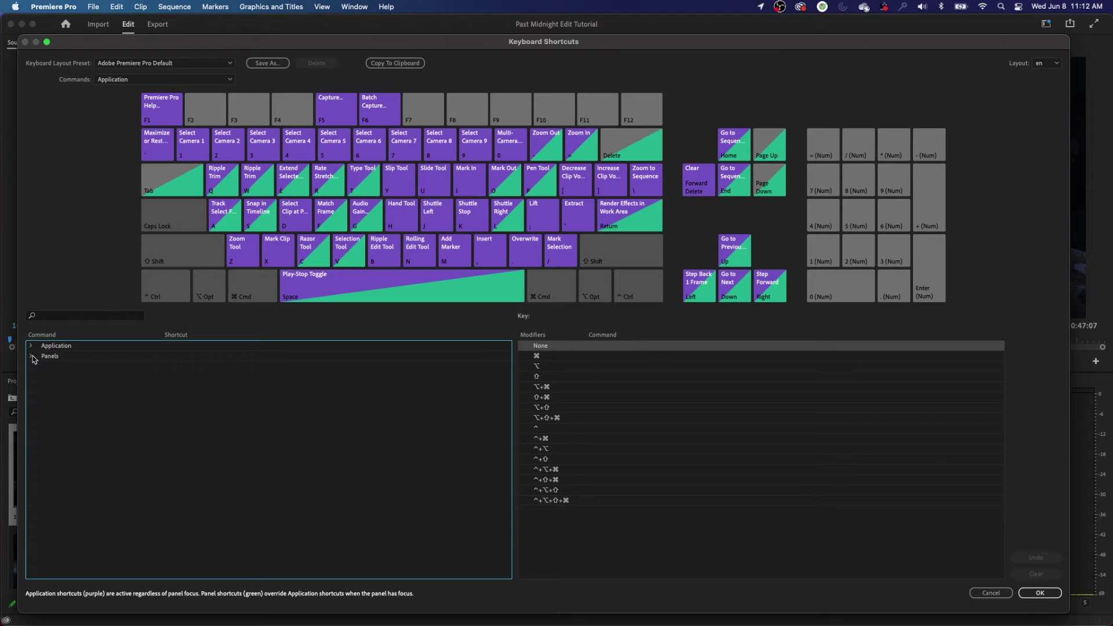
left_click(31, 356)
left_click(32, 346)
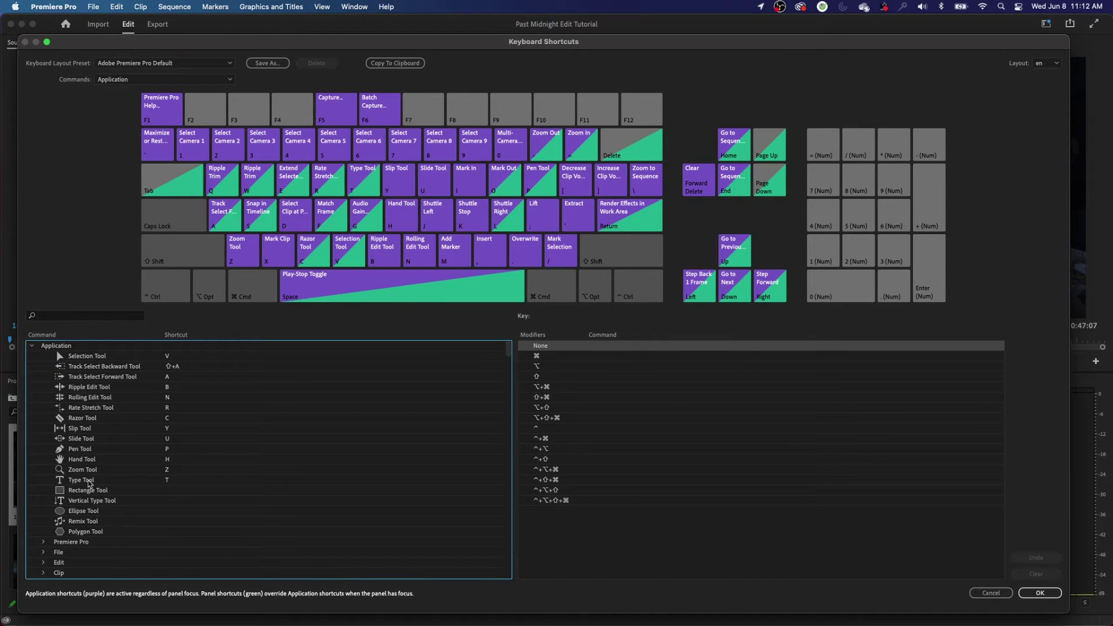
Step: Look through the Premiere Pro and File command groups under Application and return to the start of the list
scroll(40, 417, "down", 3)
left_click(43, 481)
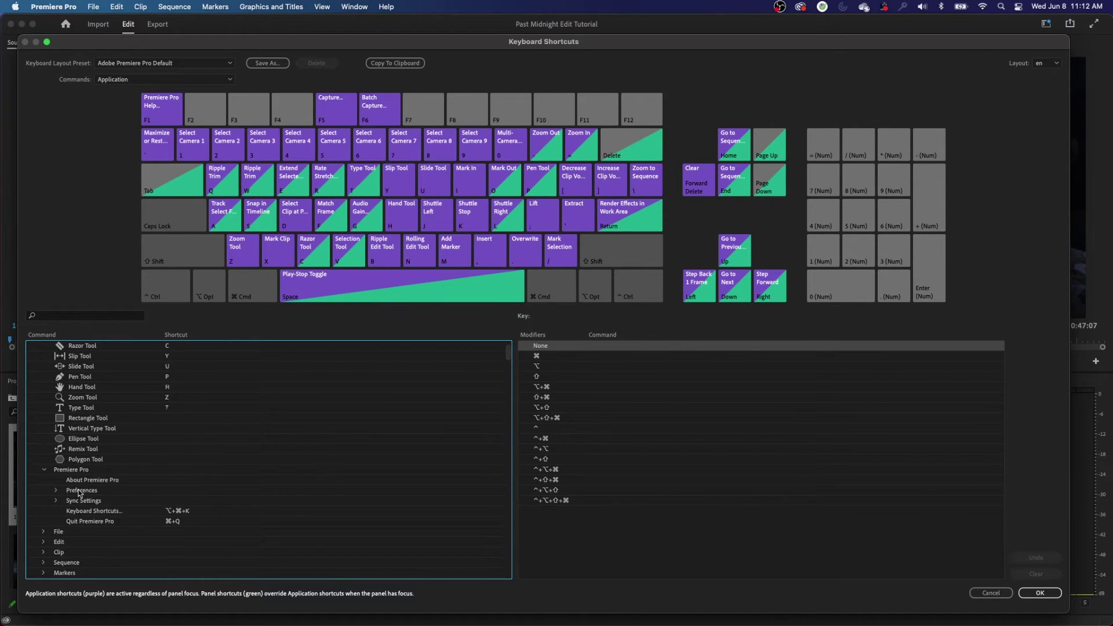
scroll(44, 487, "down", 2)
left_click(43, 493)
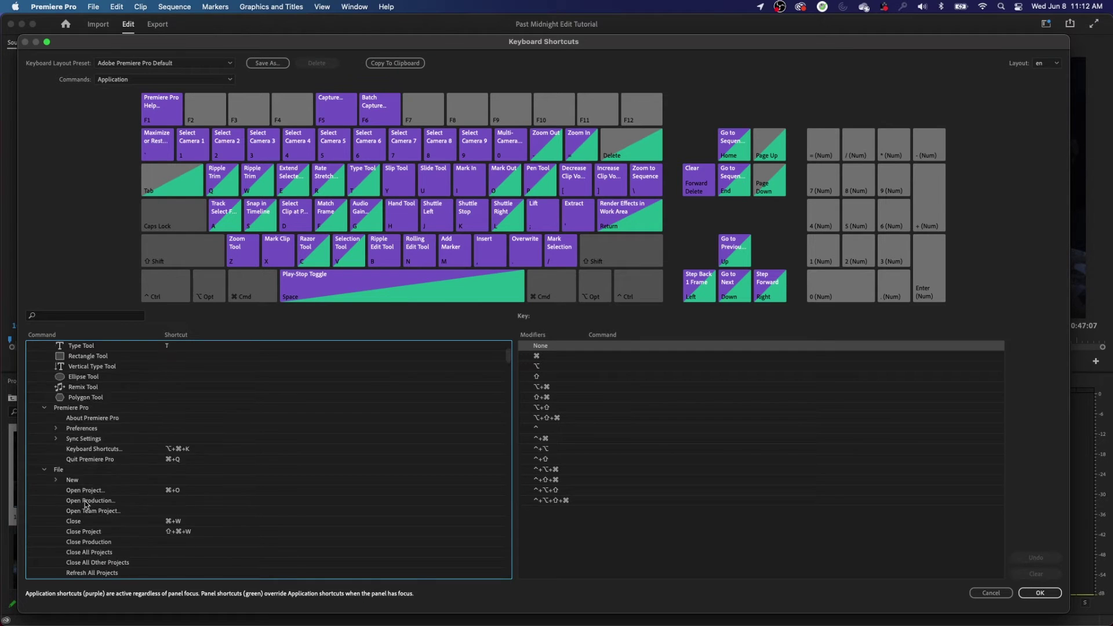
scroll(44, 481, "down", 1)
left_click(44, 459)
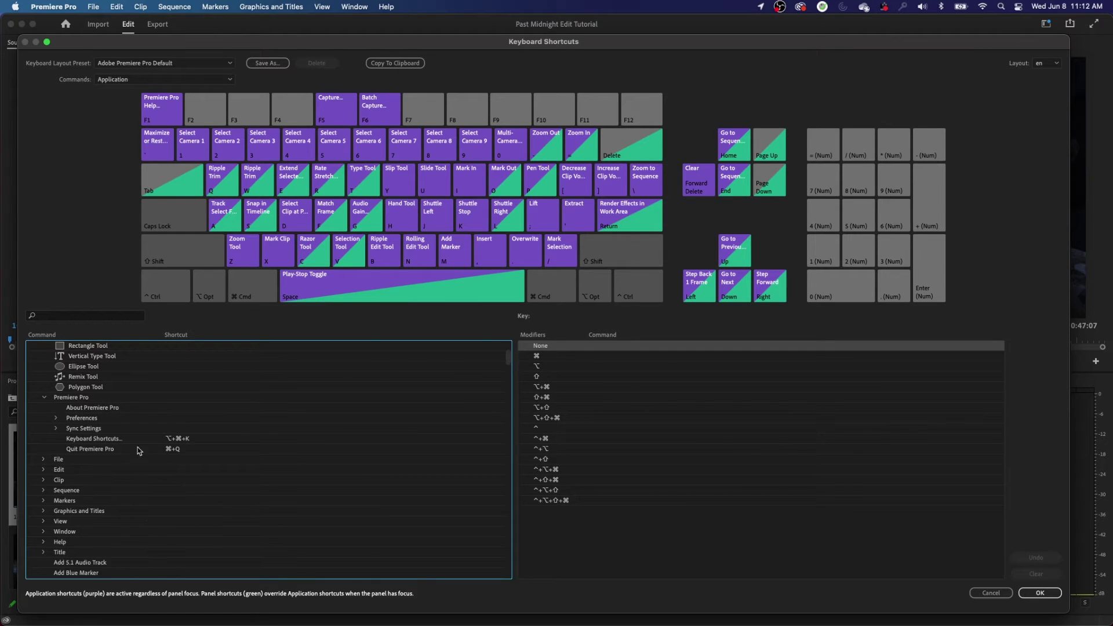
scroll(47, 426, "up", 1)
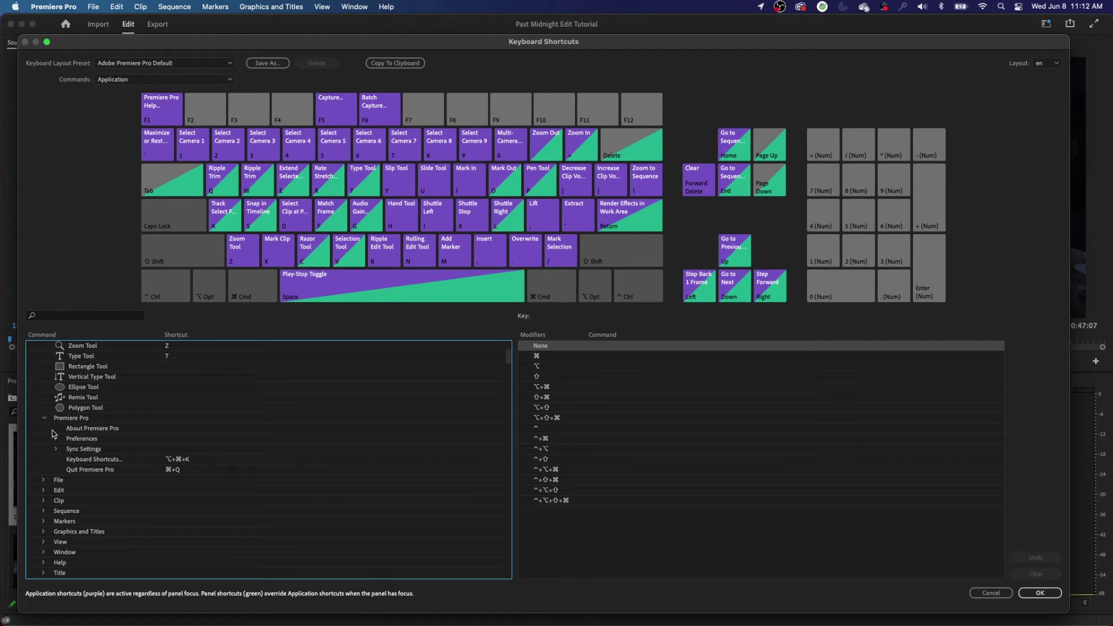
scroll(53, 433, "up", 4)
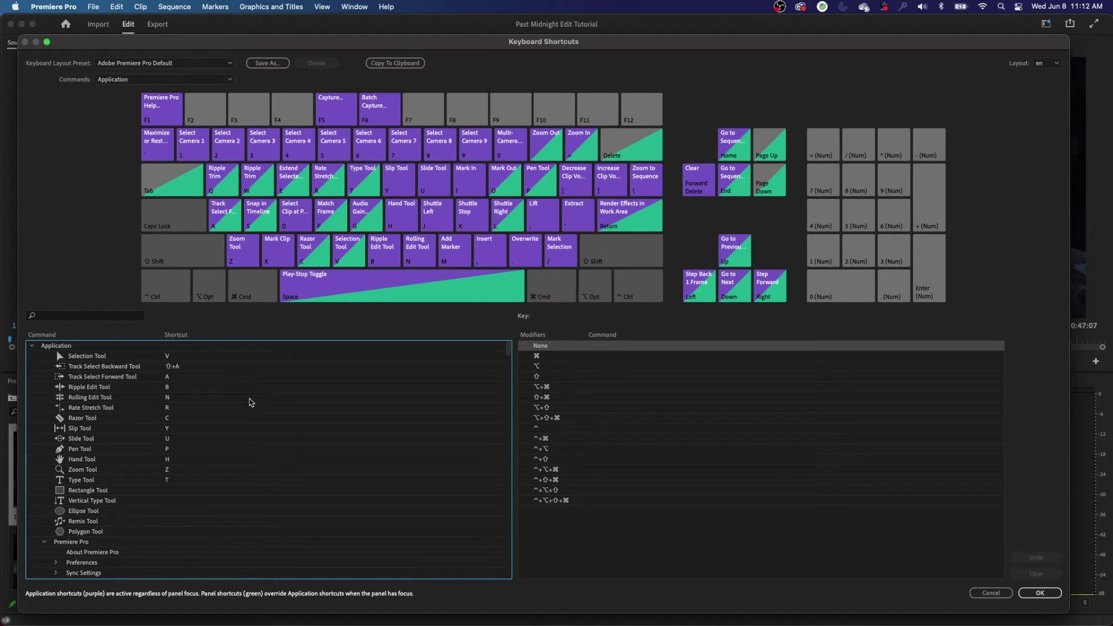
Step: Try the Final Cut Pro 7.0 keyboard layout preset and restore the Adobe Premiere Pro Default preset
left_click(141, 65)
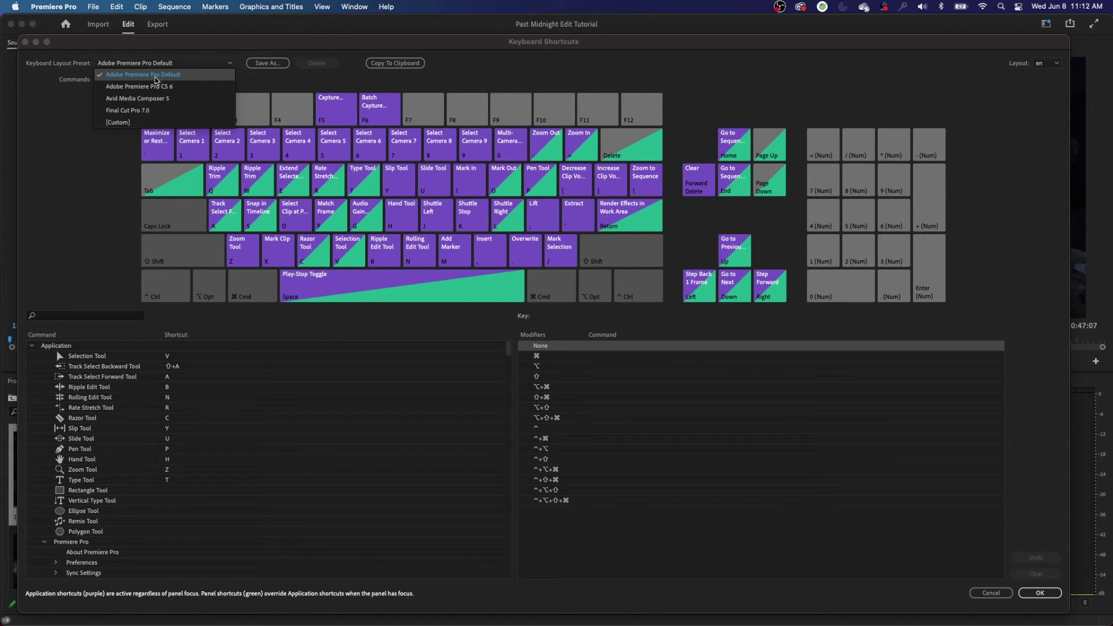
left_click(151, 114)
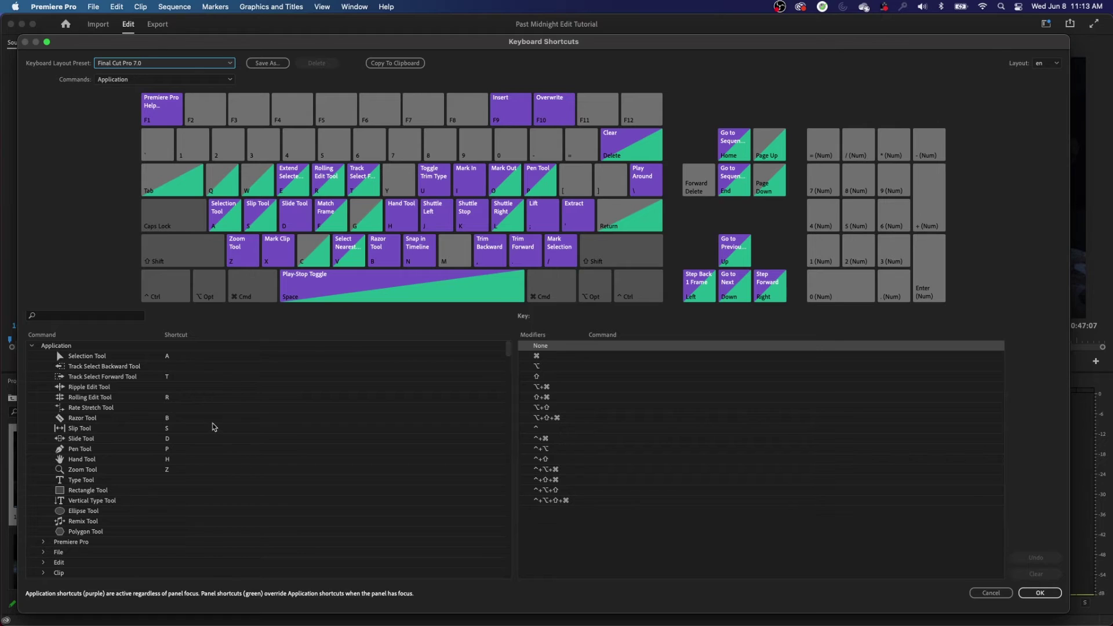
left_click(172, 64)
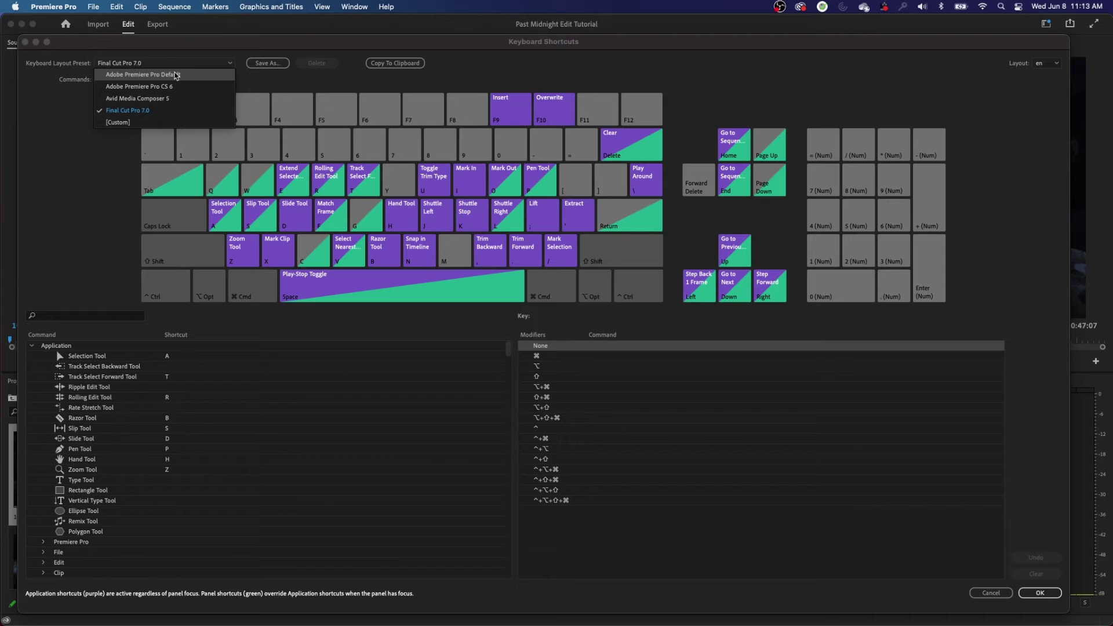
left_click(176, 75)
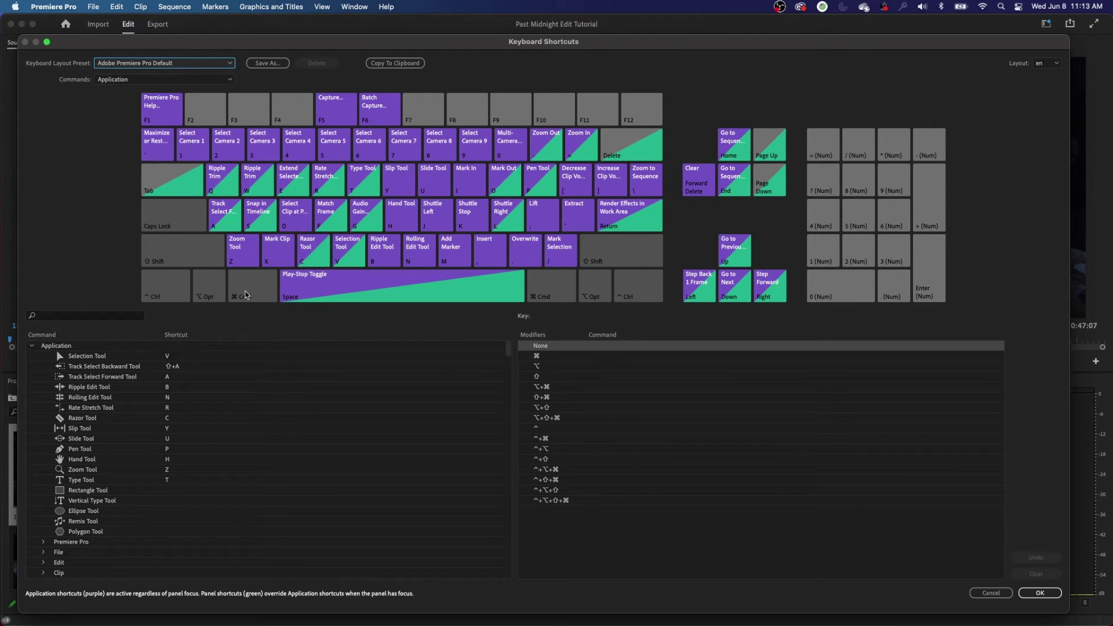
Step: Search the commands for "mark", inspect the Mark In and Mark Out shortcuts, and clear the search
left_click(47, 316)
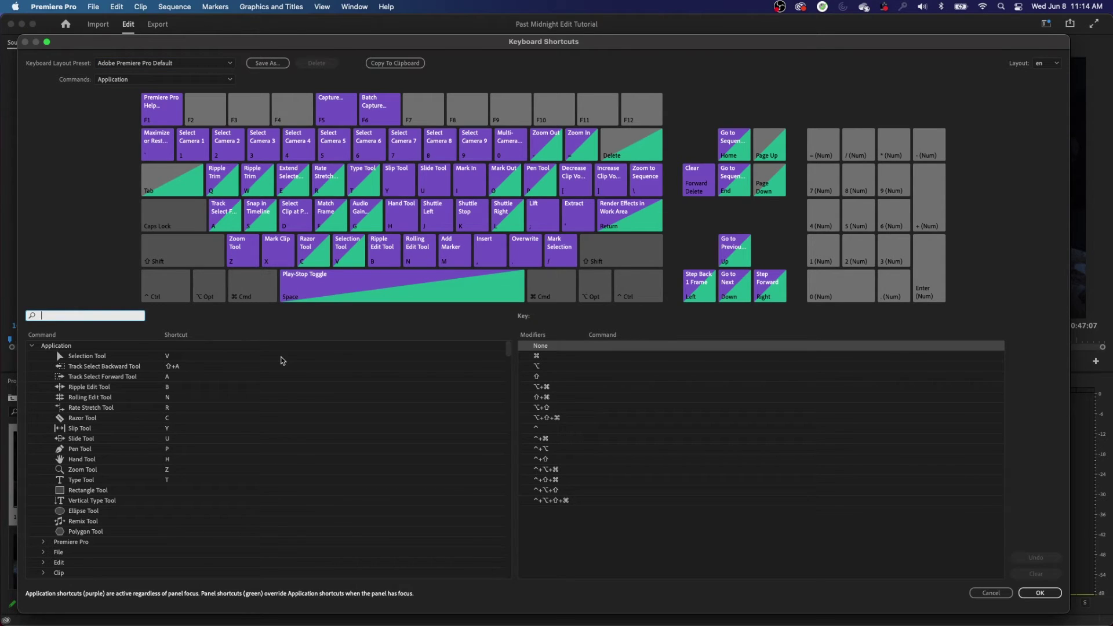
type("mark")
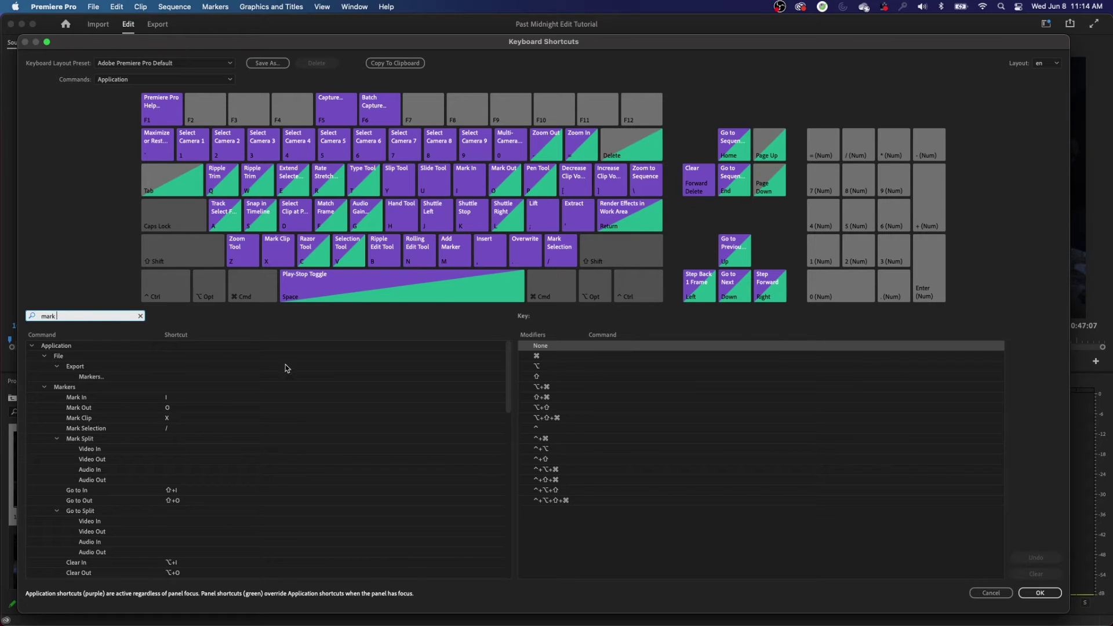
left_click(81, 399)
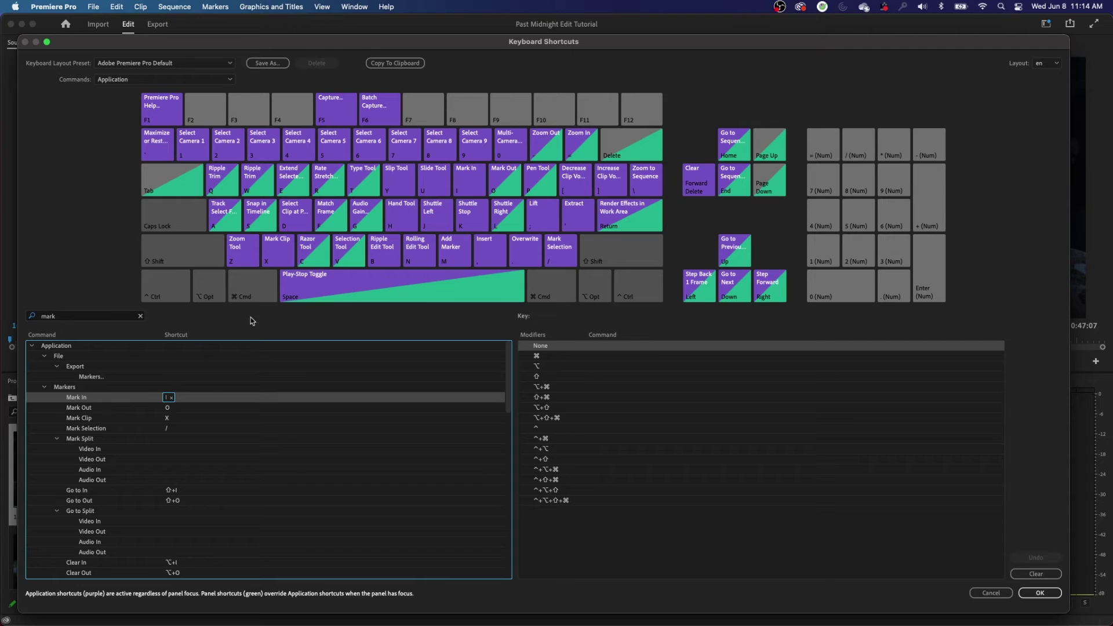
left_click(111, 411)
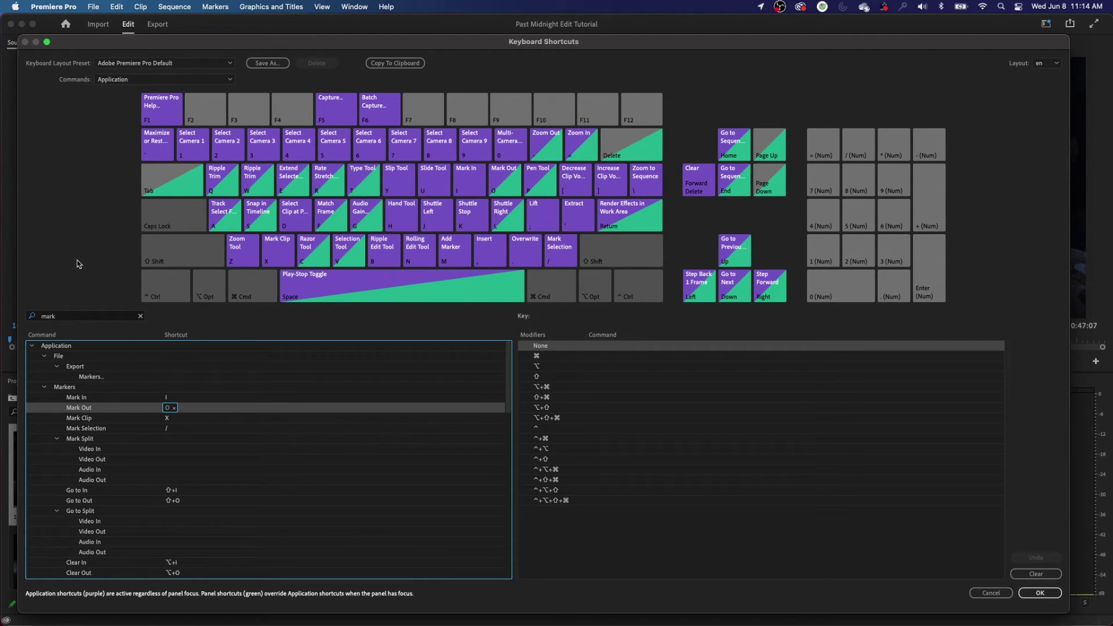
left_click(139, 316)
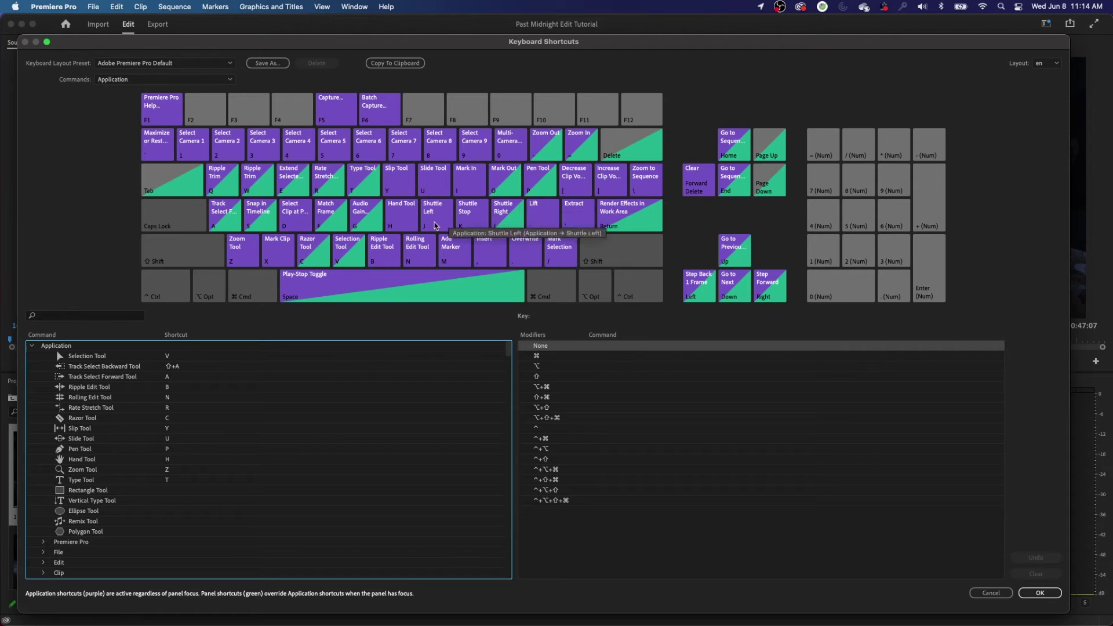
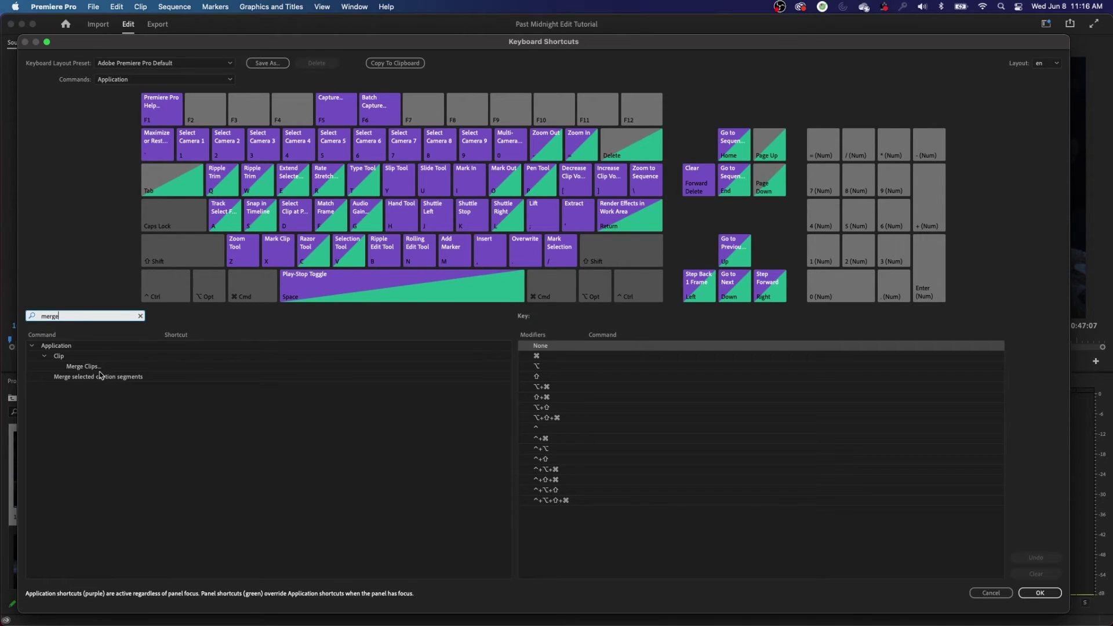
Step: Assign the shortcut Option+Command+G to the Merge Clips command
left_click(173, 367)
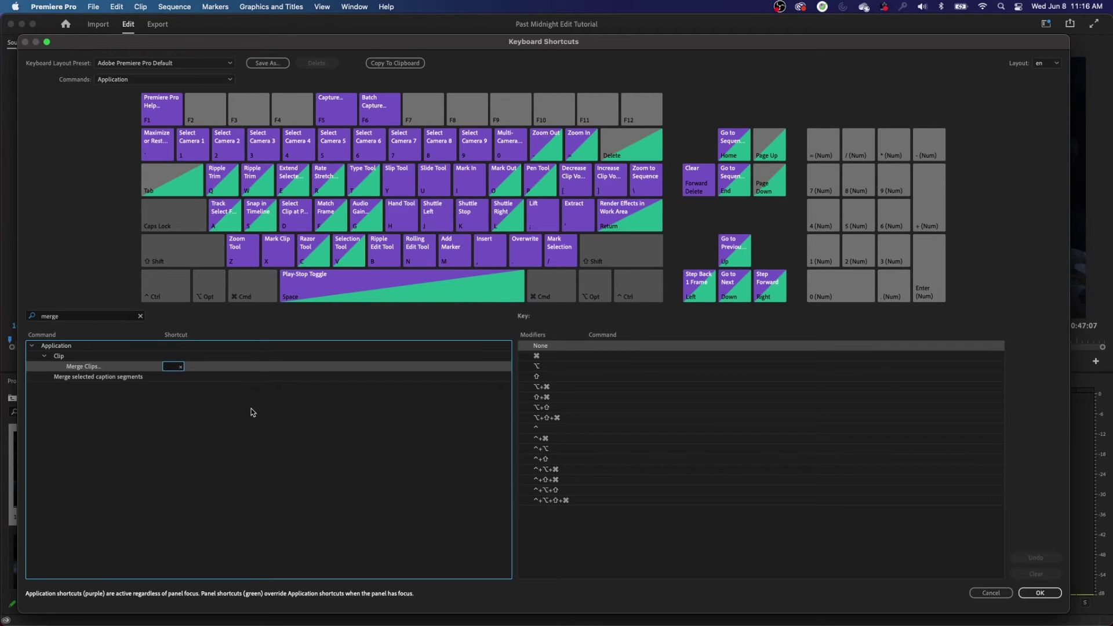
key("super")
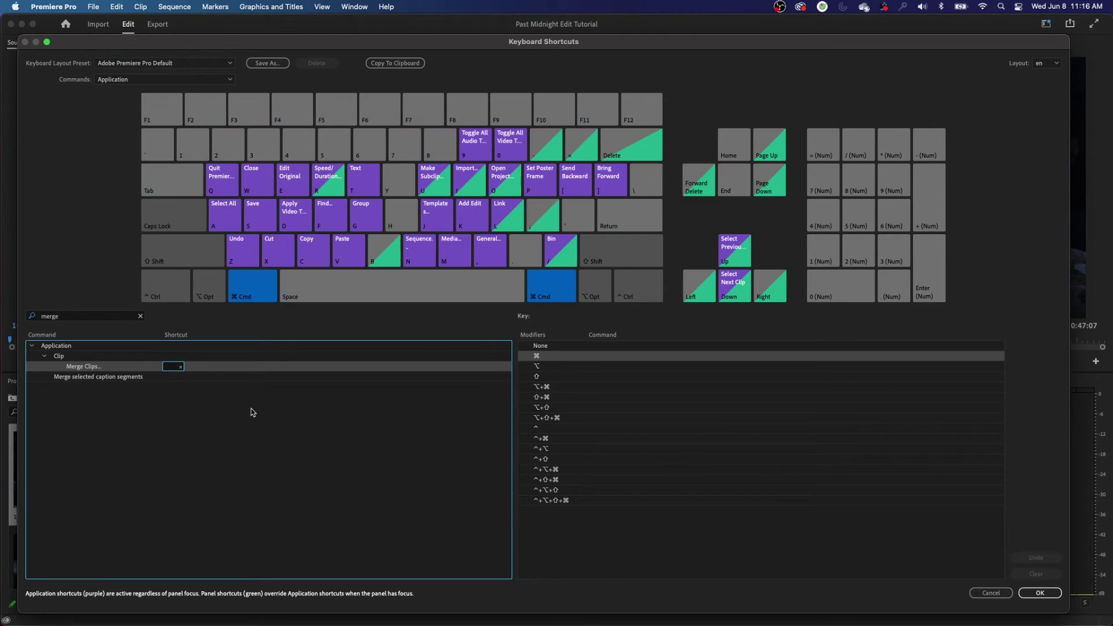
key("super+alt")
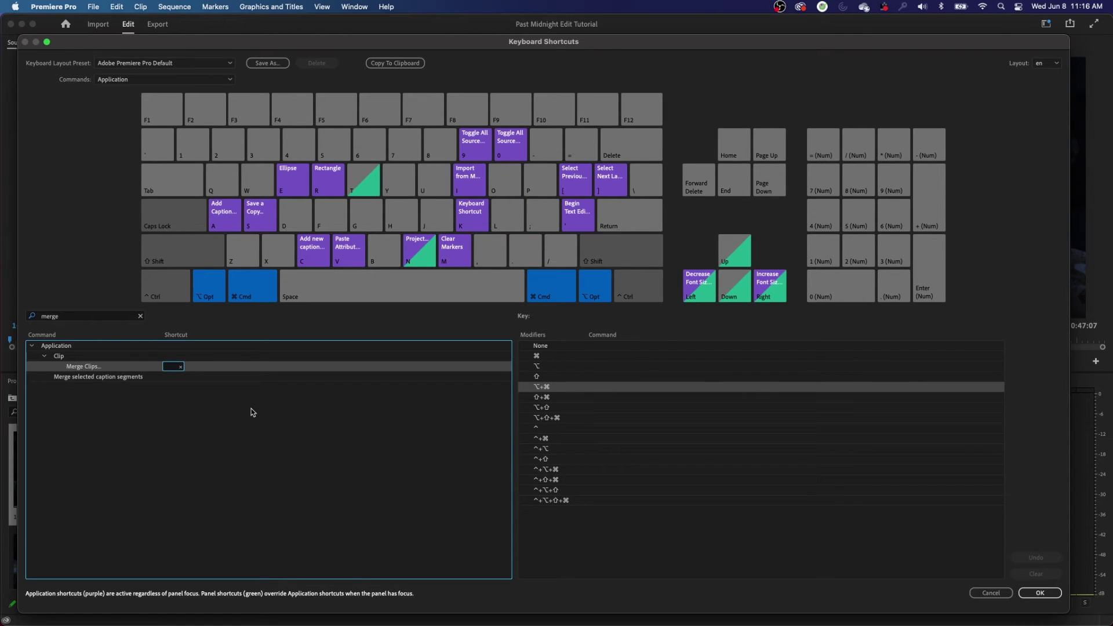
key("super+alt+g")
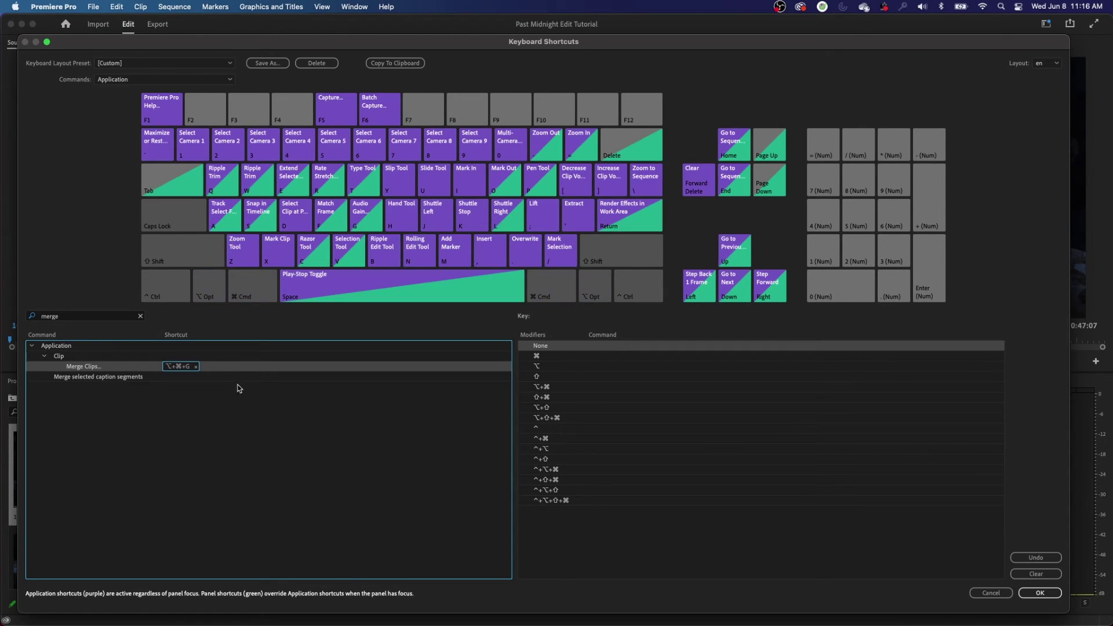
Step: Remove the shortcut from the Merge Clips command and assign Option+Command+G to it again
left_click(195, 367)
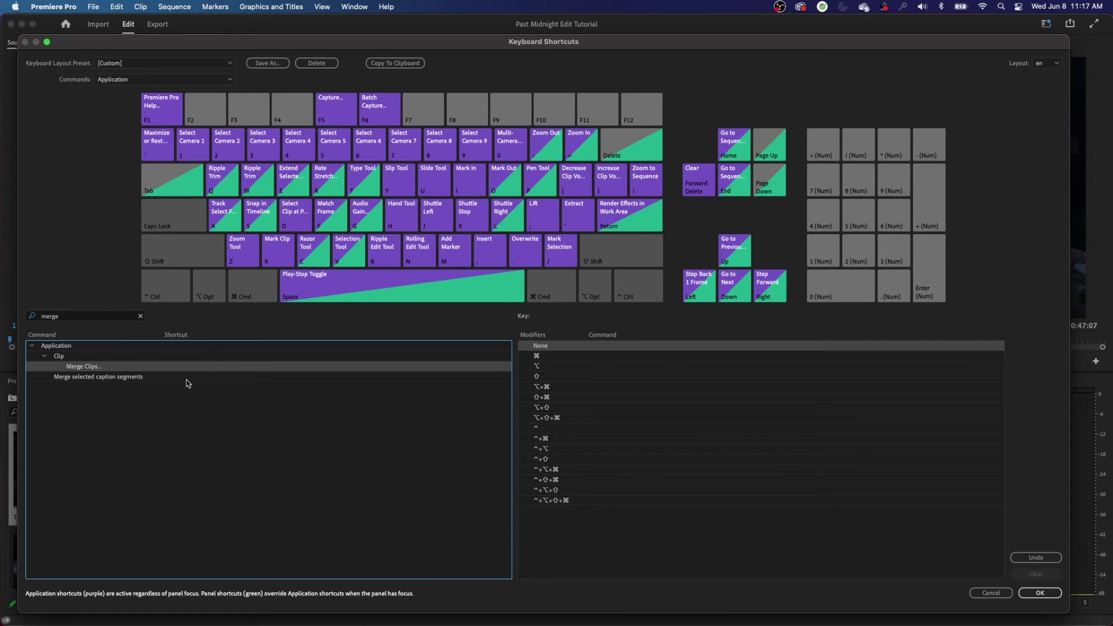
key("alt+super+g")
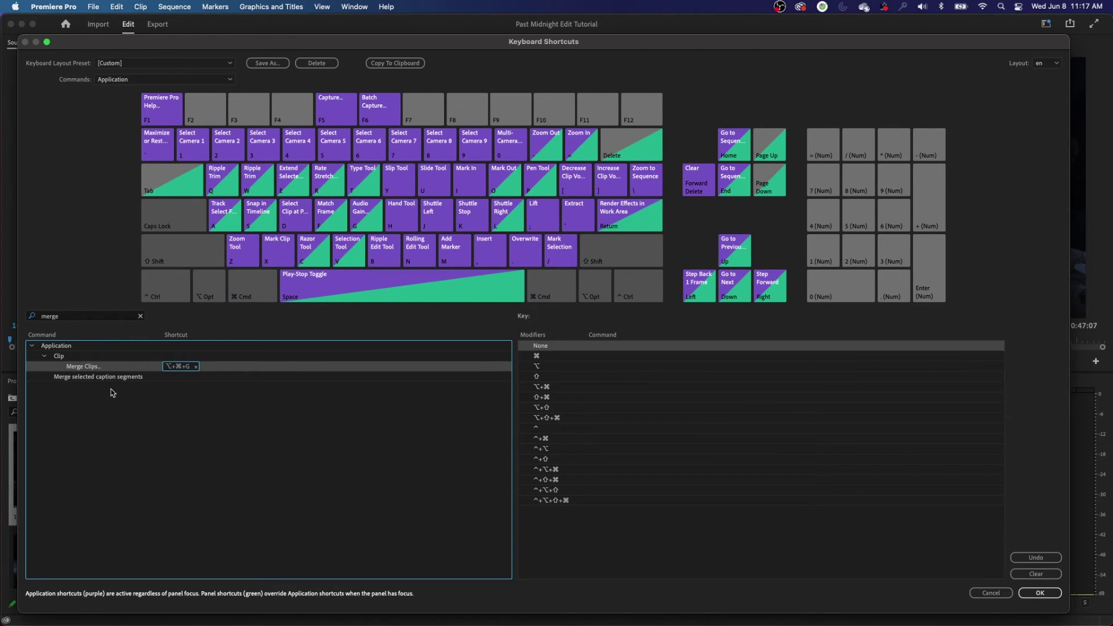
left_click(129, 421)
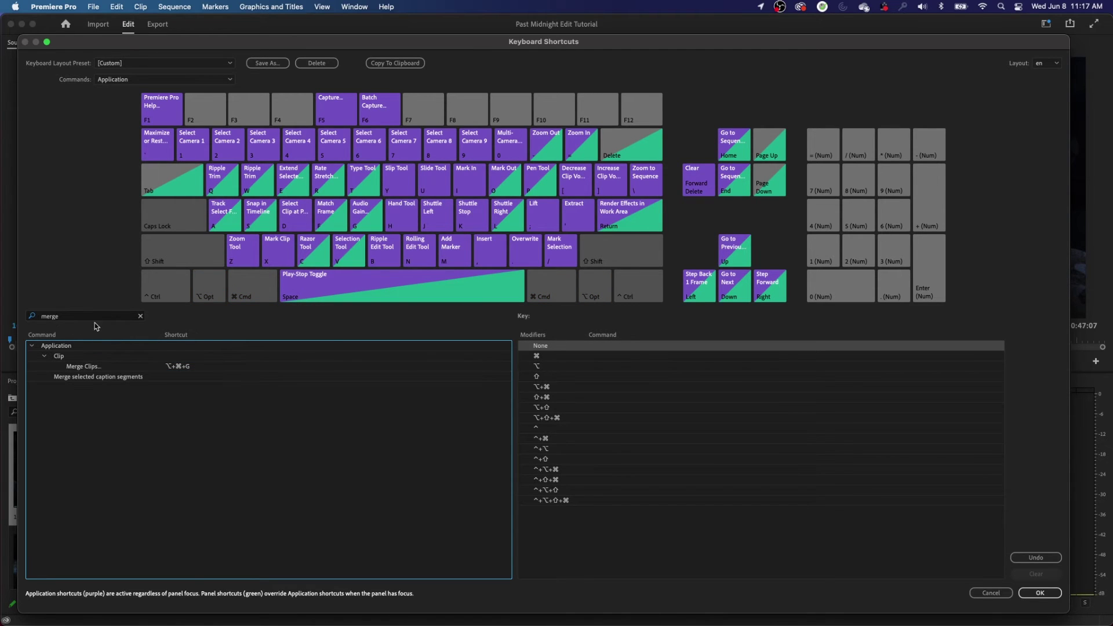
Step: Search the commands for "mark" and reassign the Mark In command to the shortcut N
left_click(141, 318)
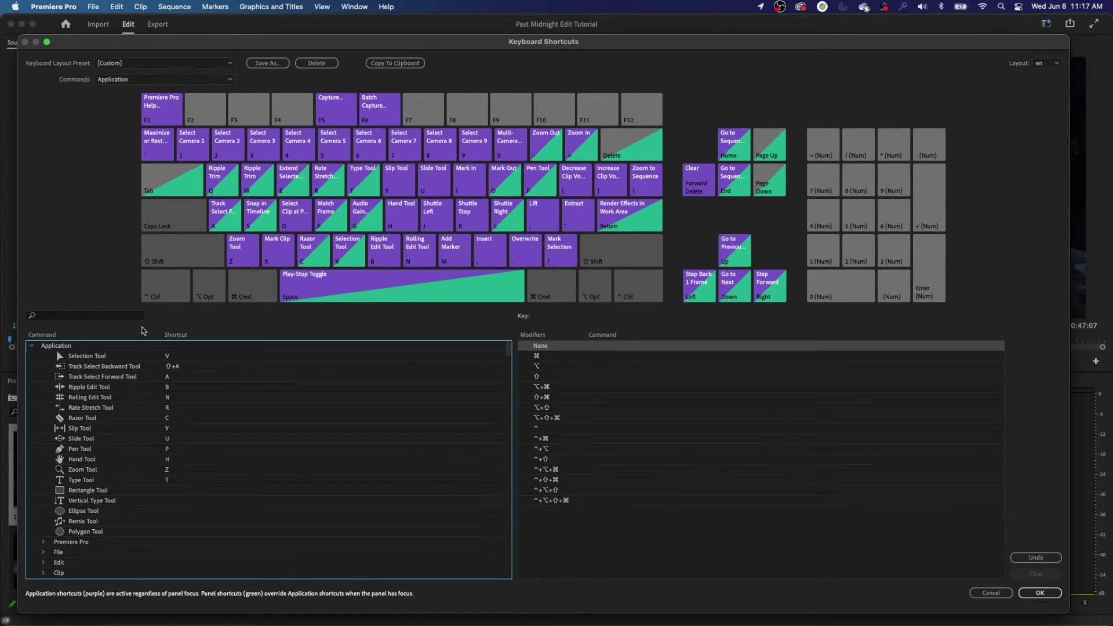
left_click(67, 317)
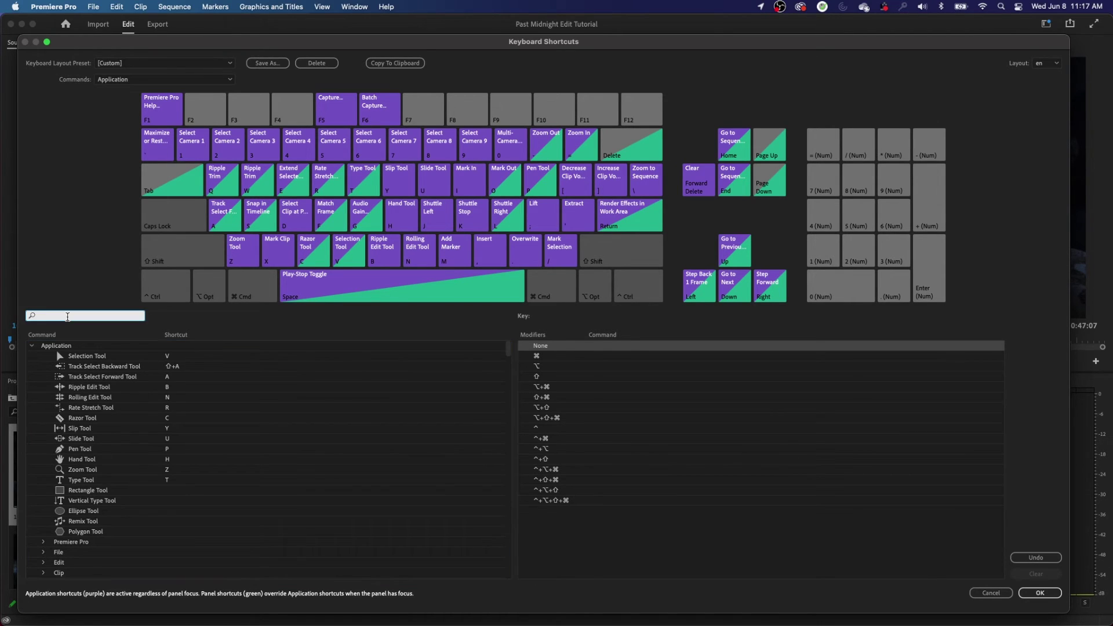
left_click(122, 69)
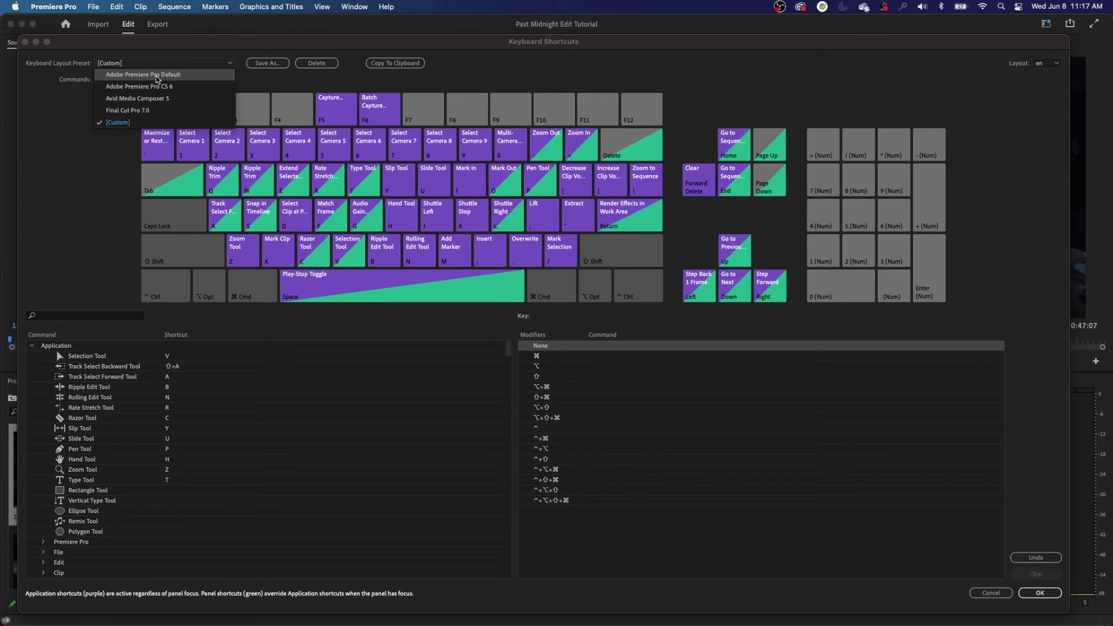
left_click(149, 123)
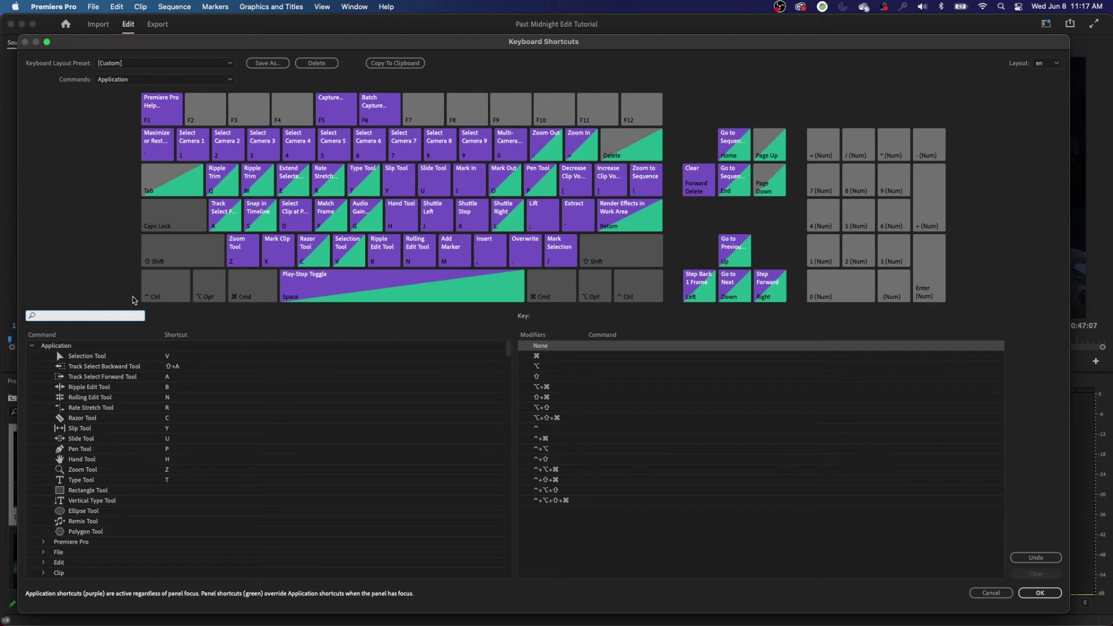
type("mark")
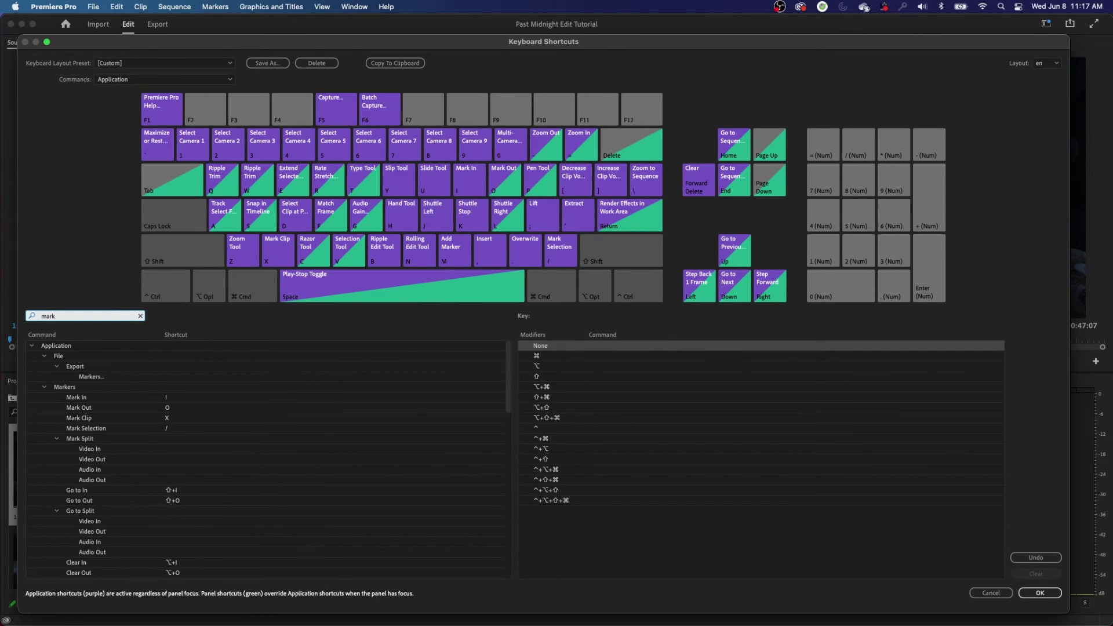
left_click(173, 400)
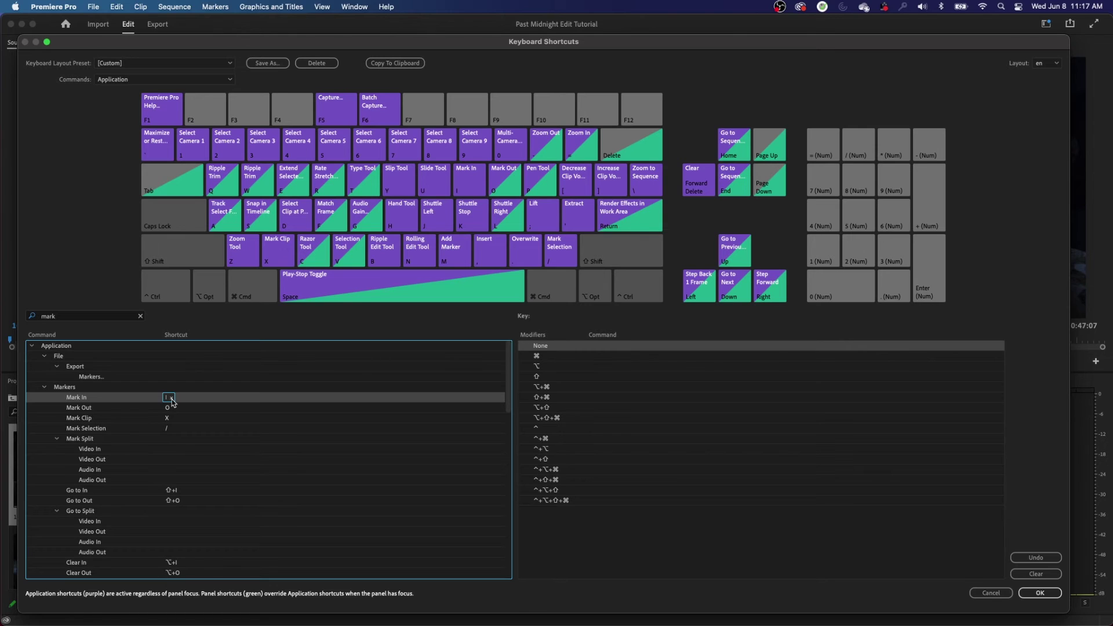
left_click(172, 399)
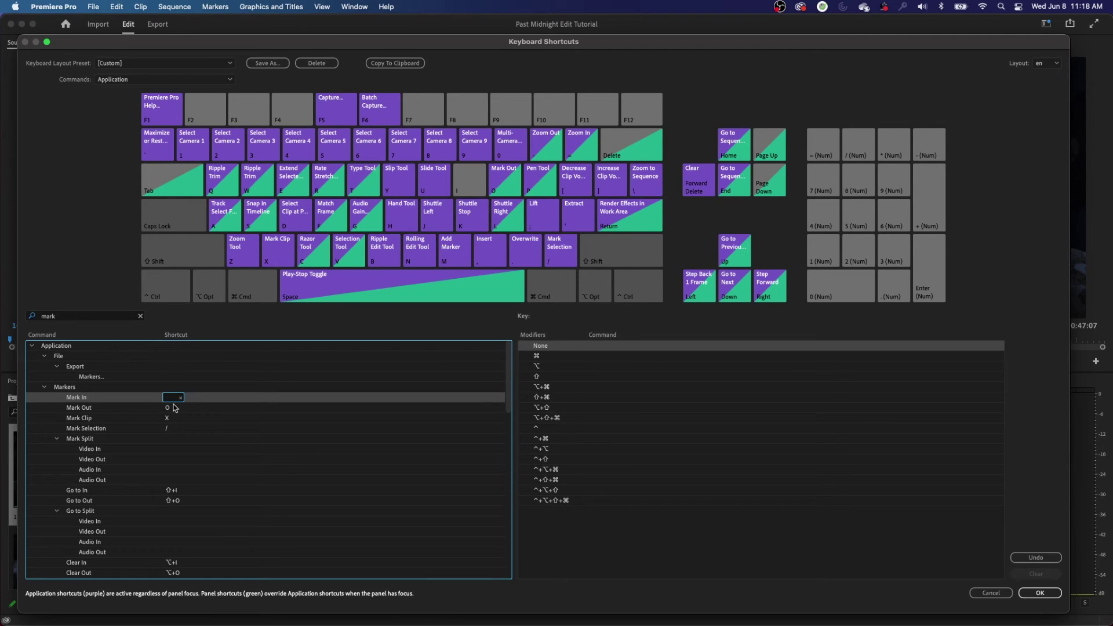
key("n")
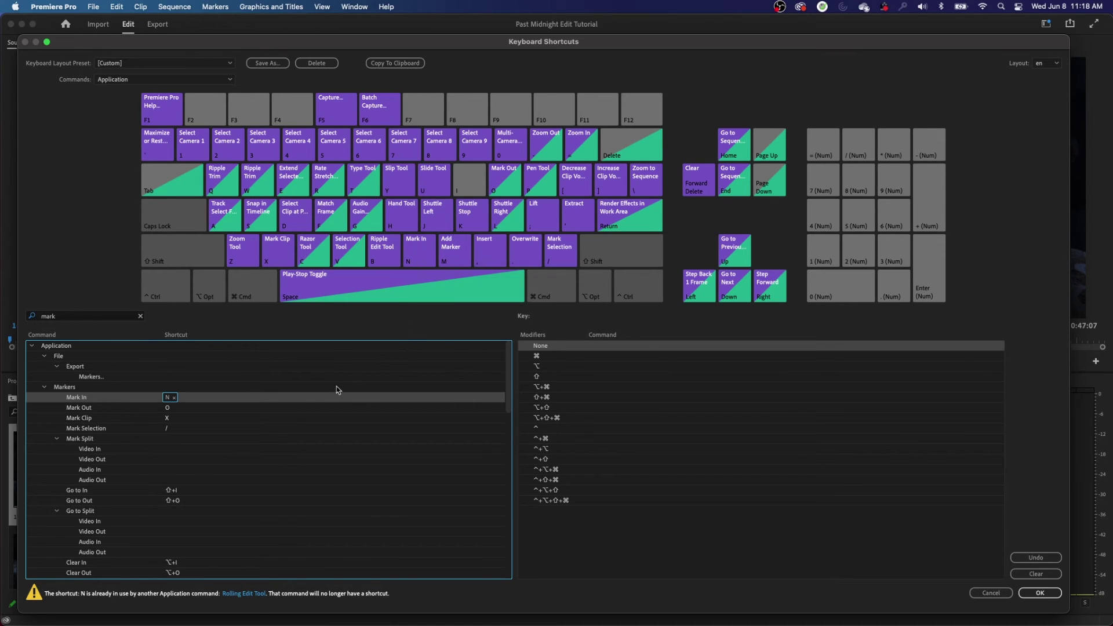
Step: Reassign the Mark Out command to the shortcut M
left_click(170, 409)
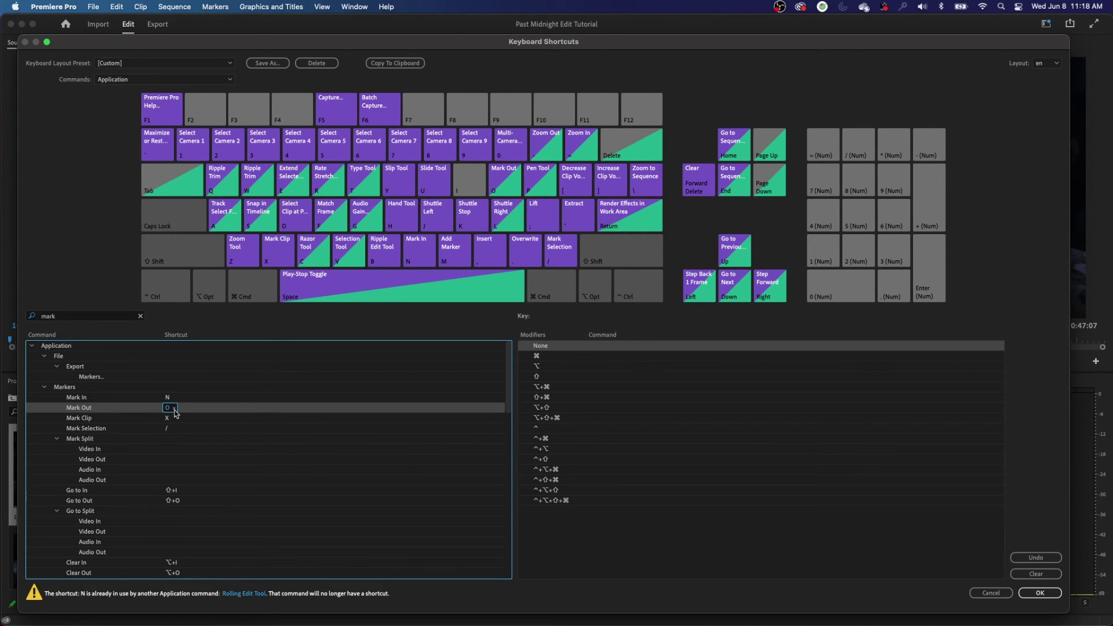
left_click(172, 409)
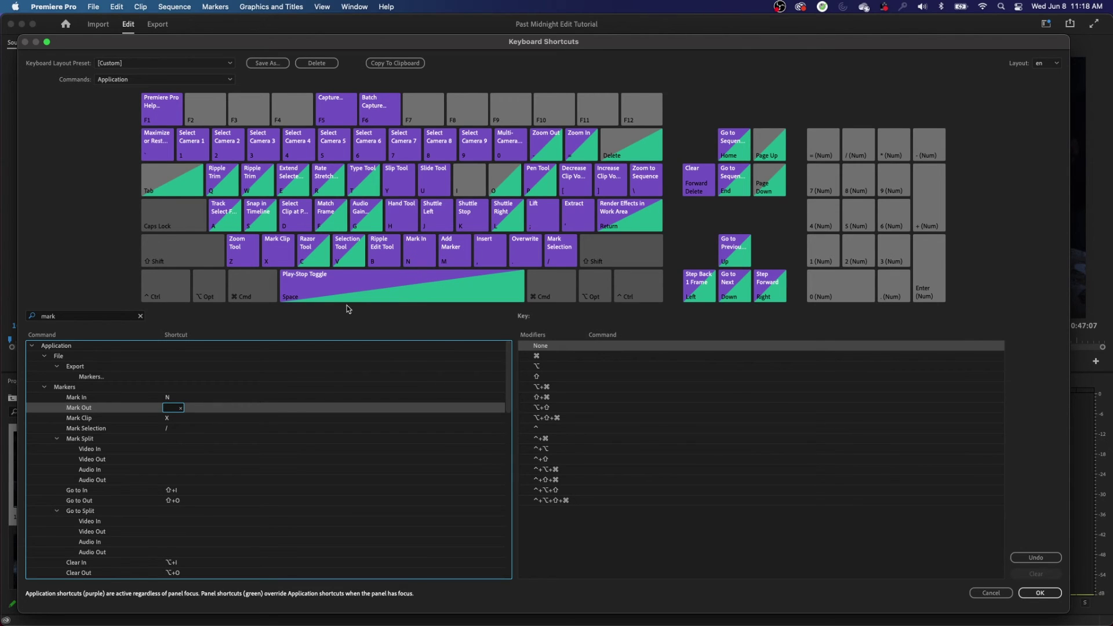
key("m")
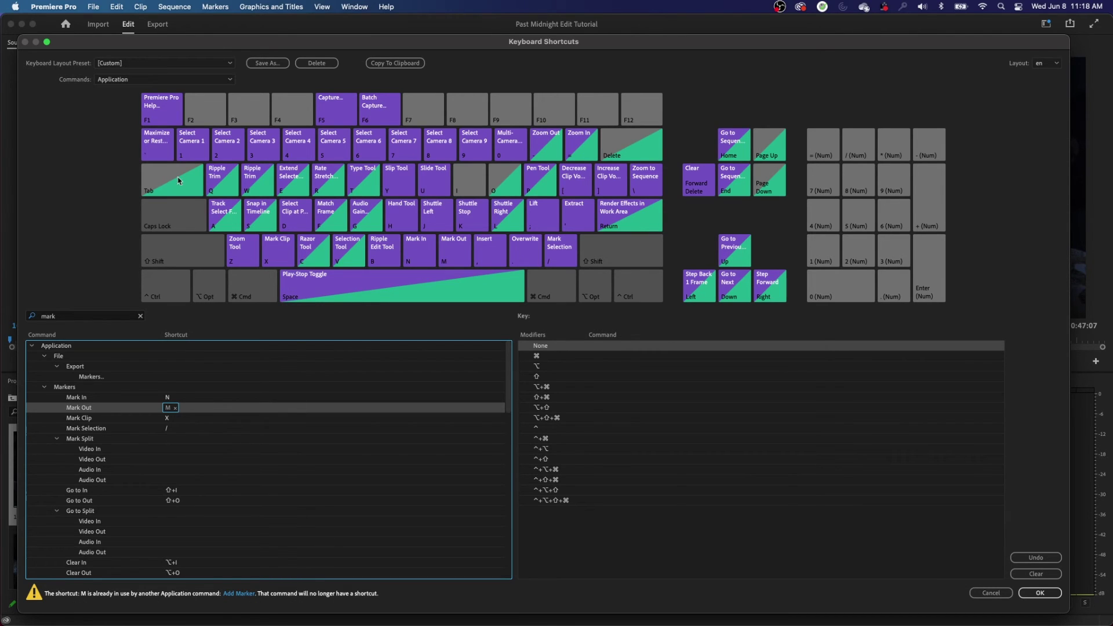
Step: Save the customized shortcuts as a keyboard layout preset named with the editor's name followed by "CRAZY SHORTCUTS"
left_click(131, 64)
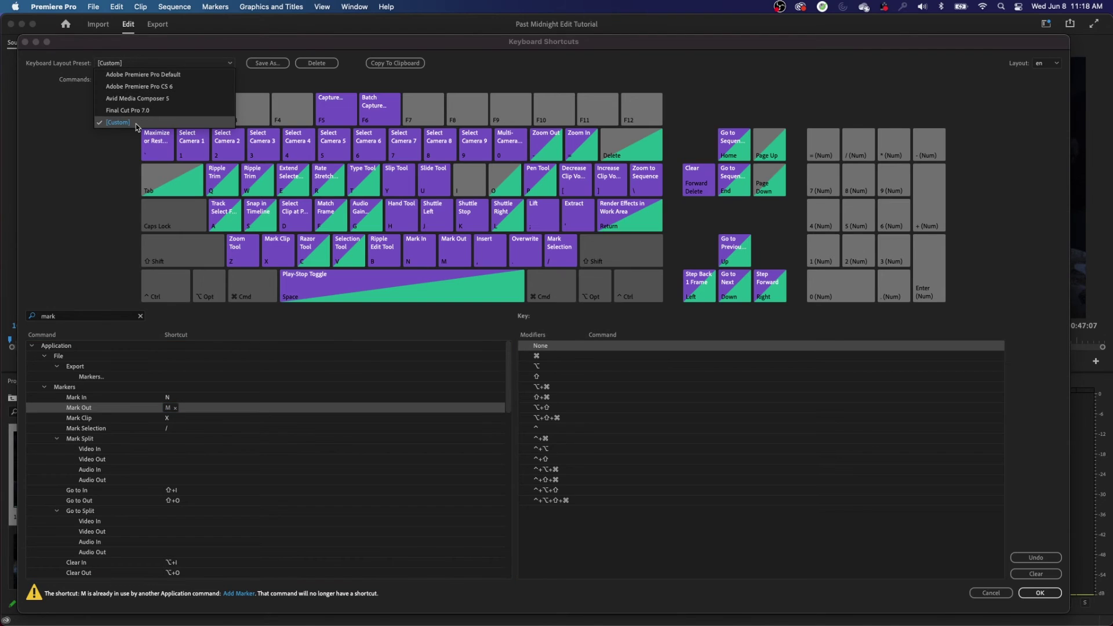
left_click(112, 286)
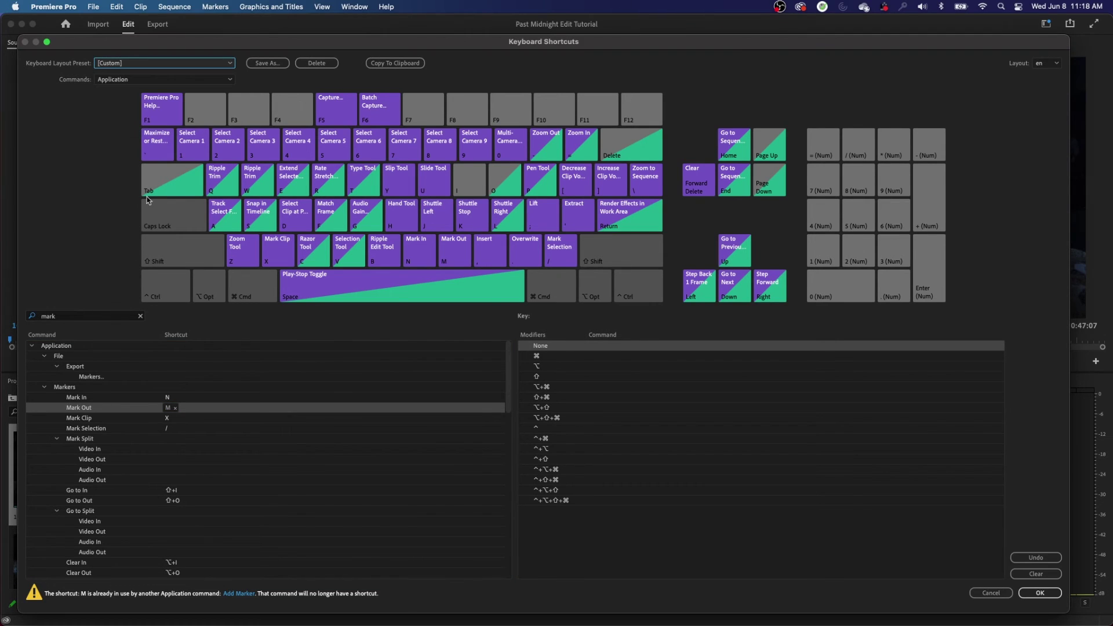
left_click(265, 64)
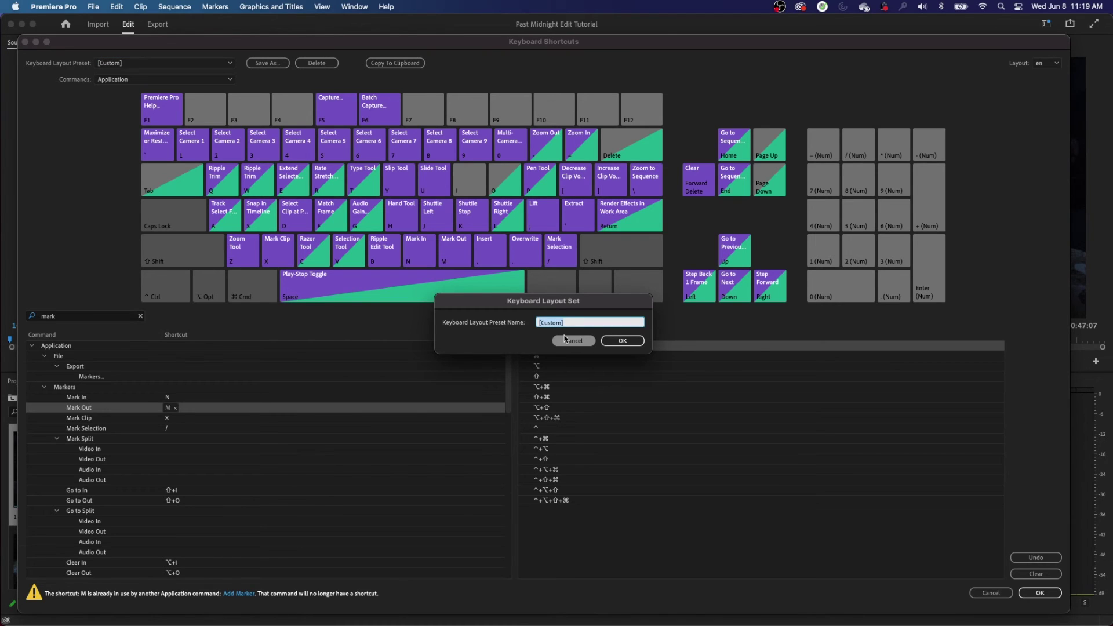
type("CHINFAT'S CRAZY SHORTCUTS")
key("Return")
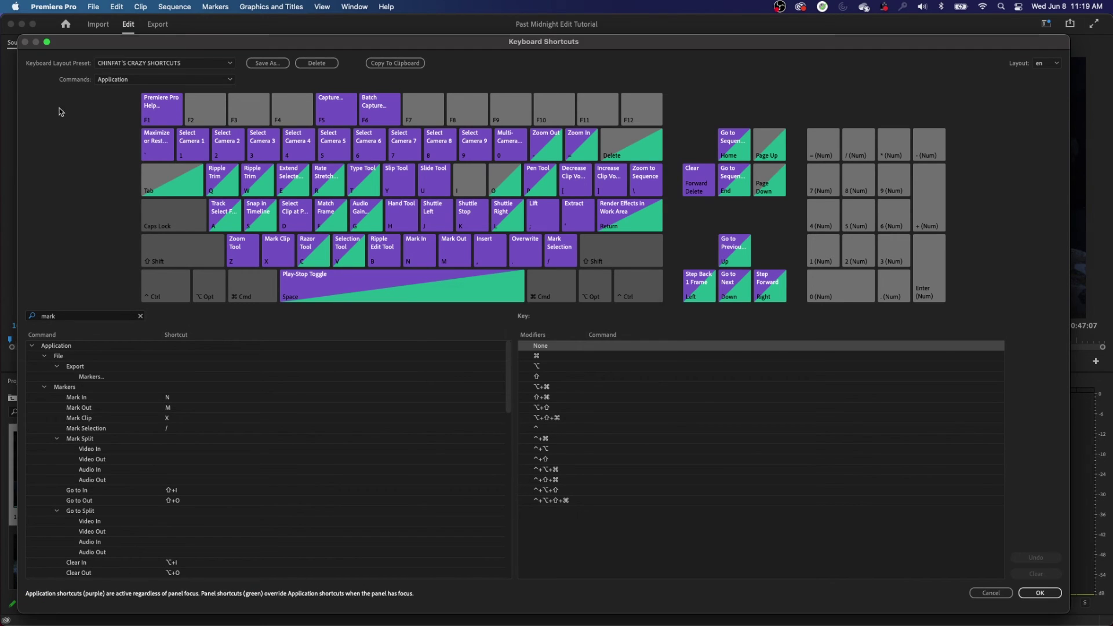
Step: Switch to the Adobe Premiere Pro Default preset and back to the saved custom preset to compare their Mark In and Mark Out shortcuts
left_click(183, 64)
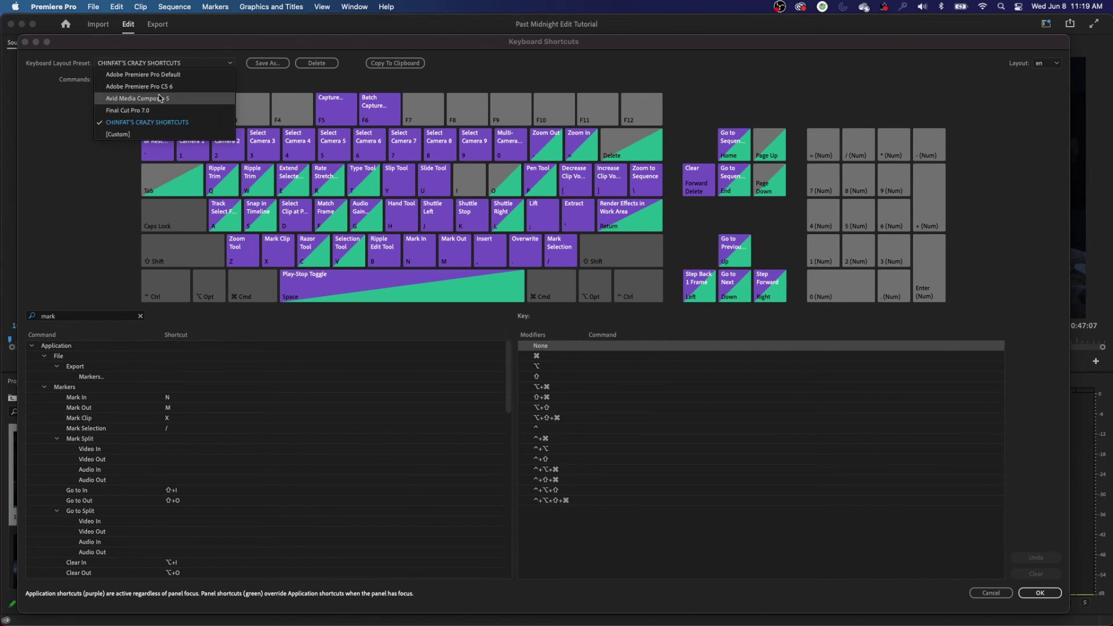
left_click(171, 76)
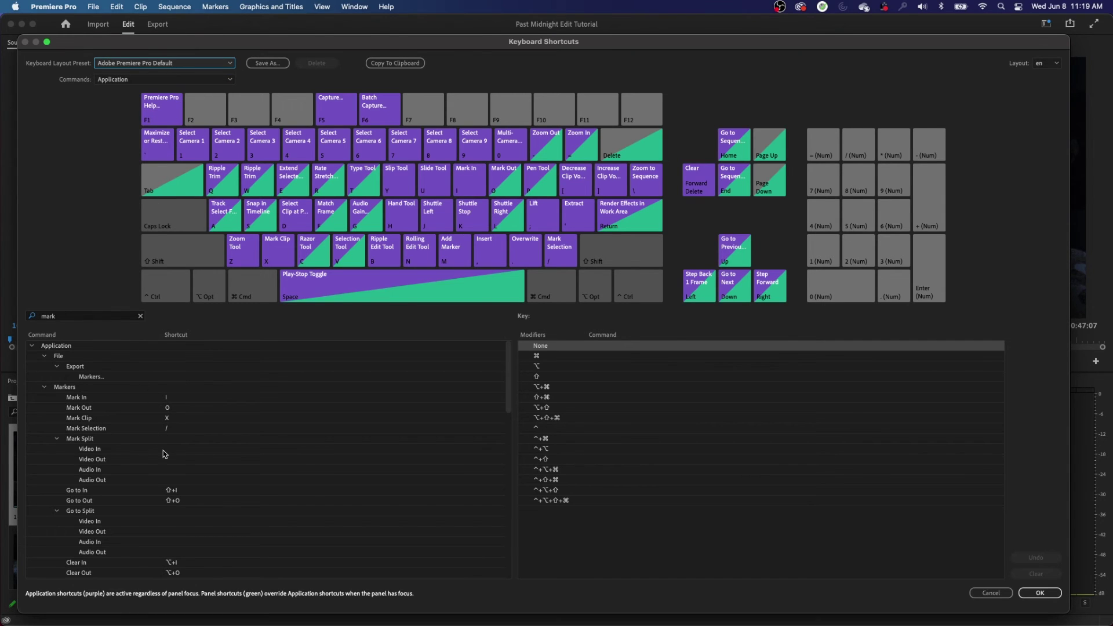
left_click(180, 64)
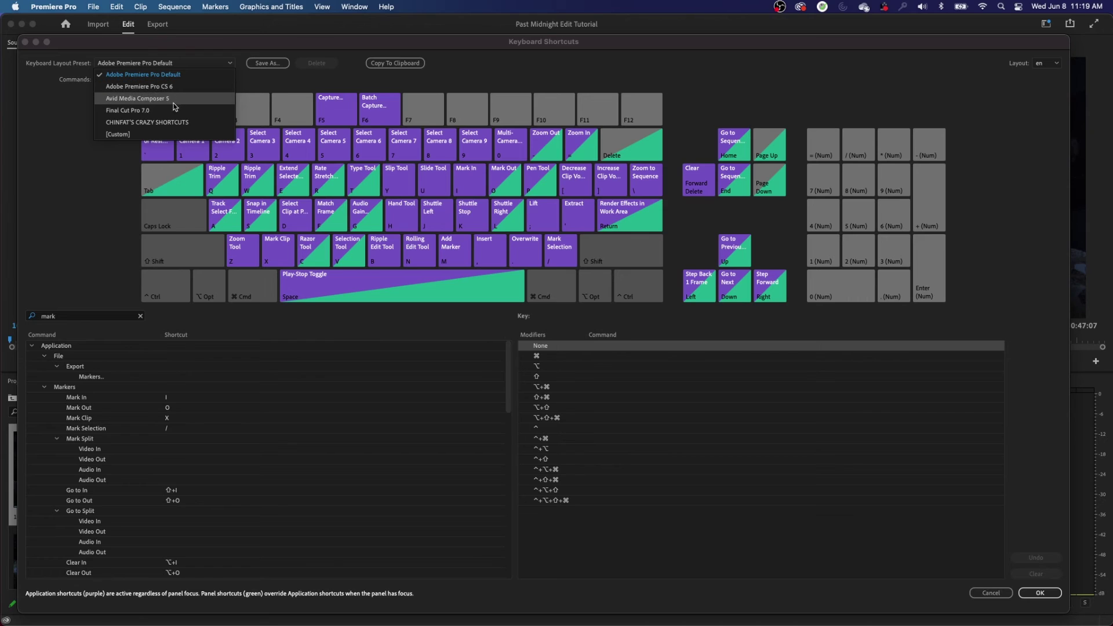
left_click(167, 122)
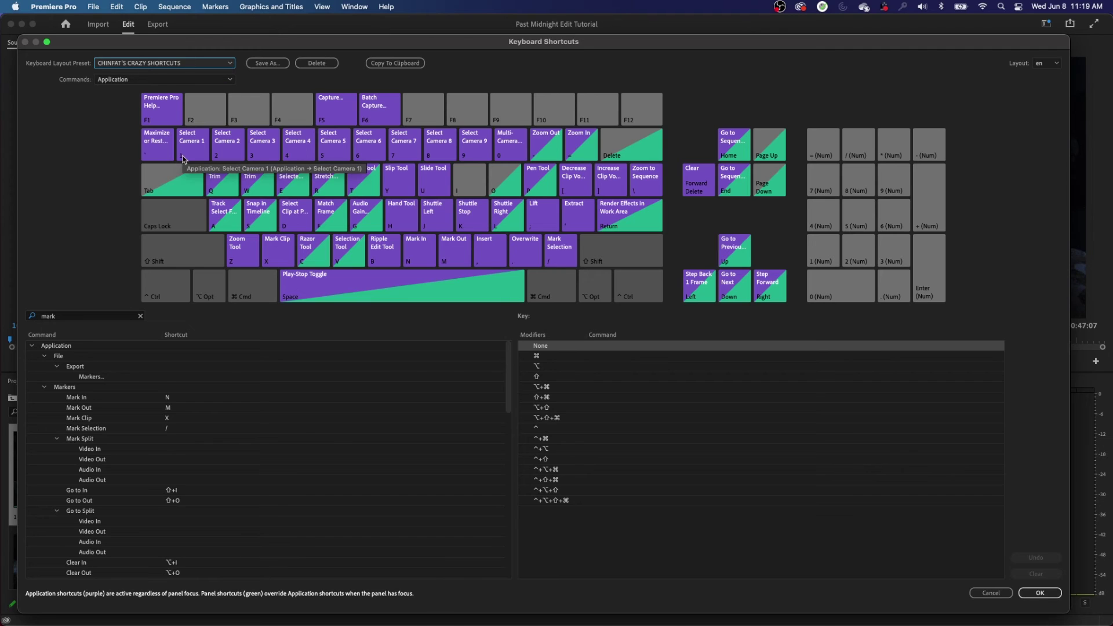
Step: Delete the saved "CRAZY SHORTCUTS" keyboard layout preset and confirm the deletion
left_click(145, 64)
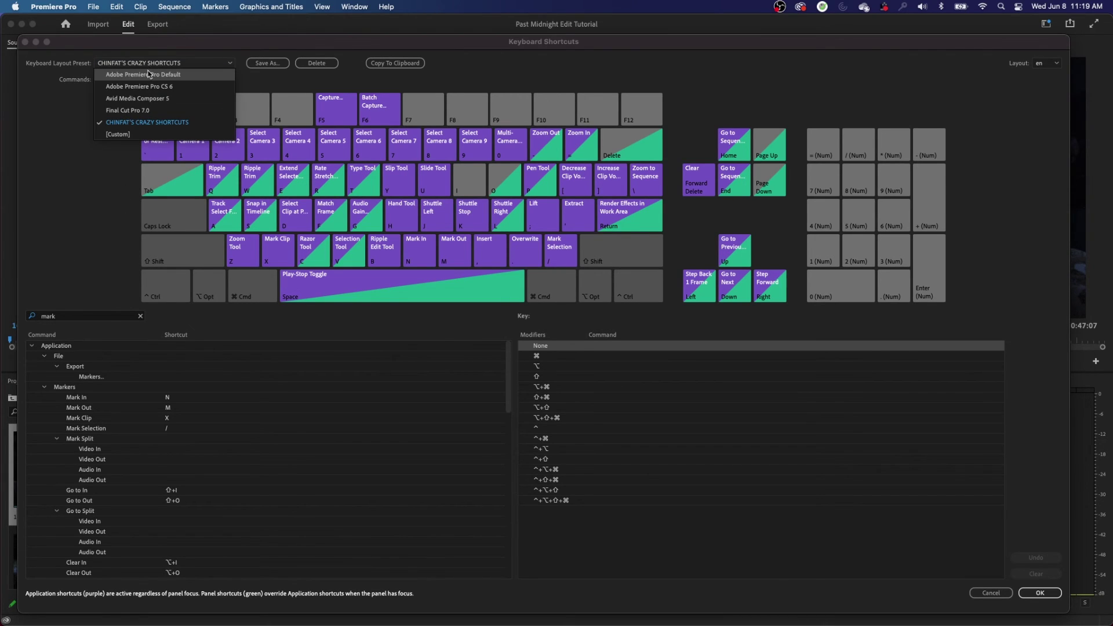
left_click(65, 122)
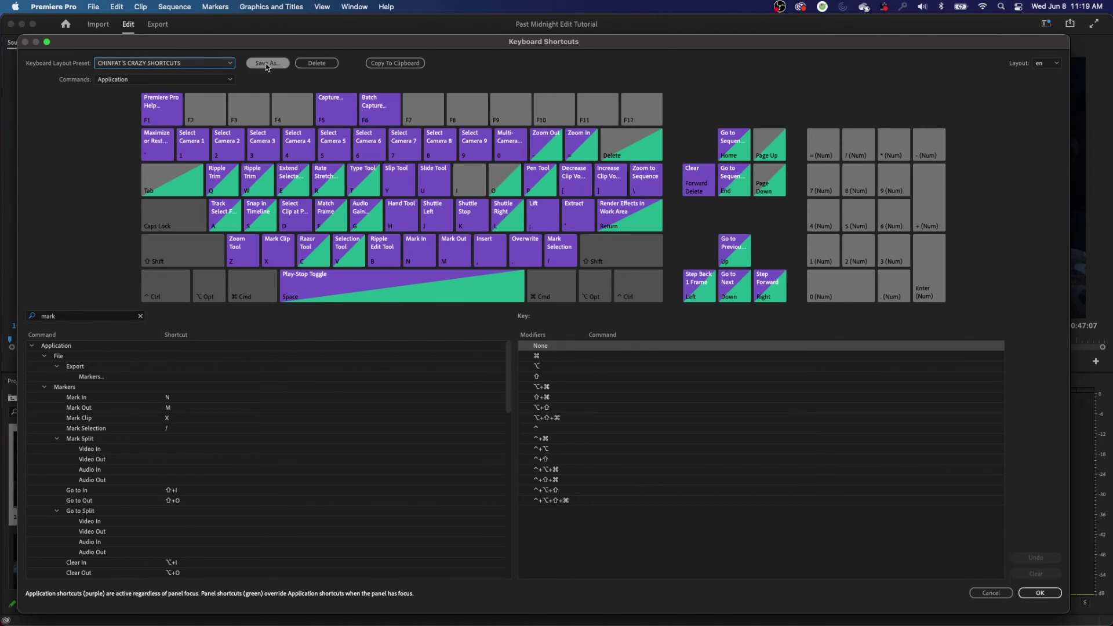
left_click(313, 64)
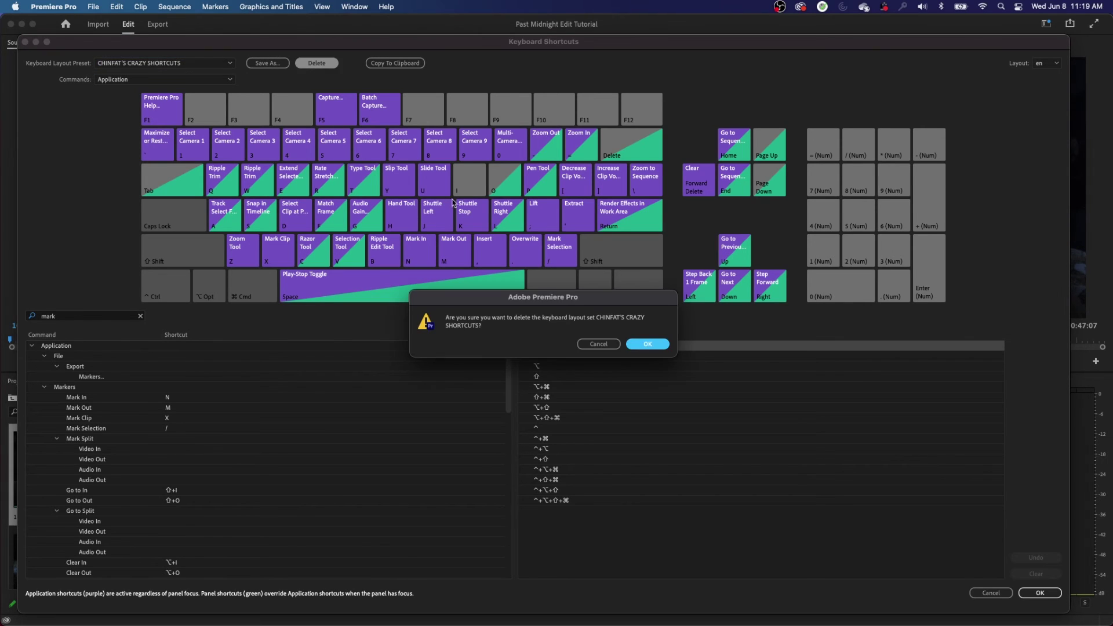
left_click(658, 346)
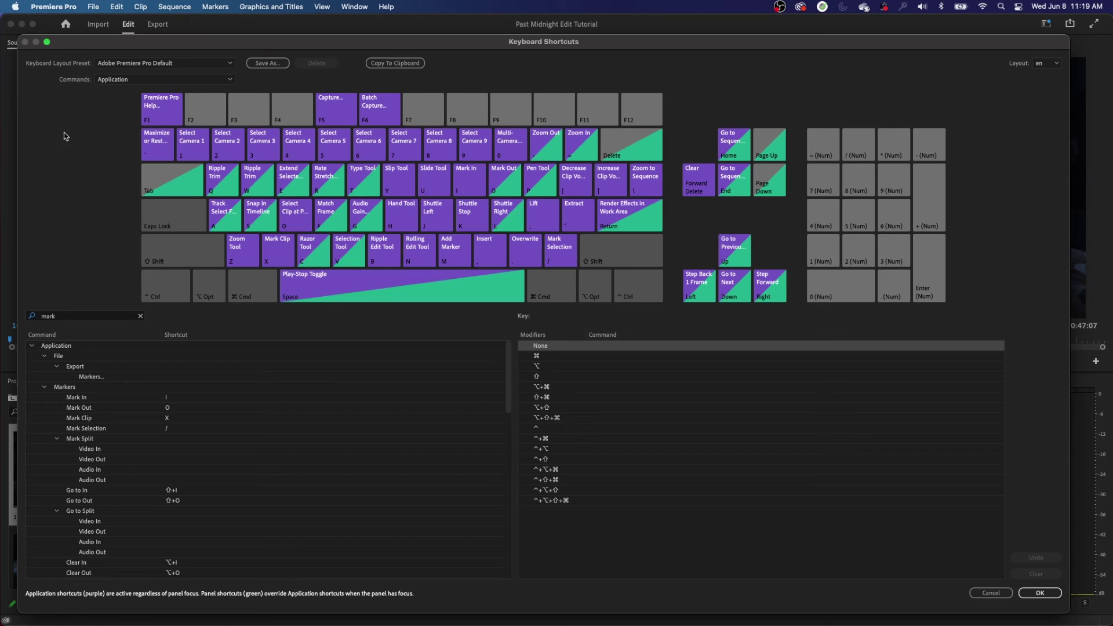
Step: Preview the Adobe Premiere Pro CS 6, Avid Media Composer 5 and Final Cut Pro 7.0 presets, and restore Adobe Premiere Pro Default
left_click(161, 64)
left_click(154, 86)
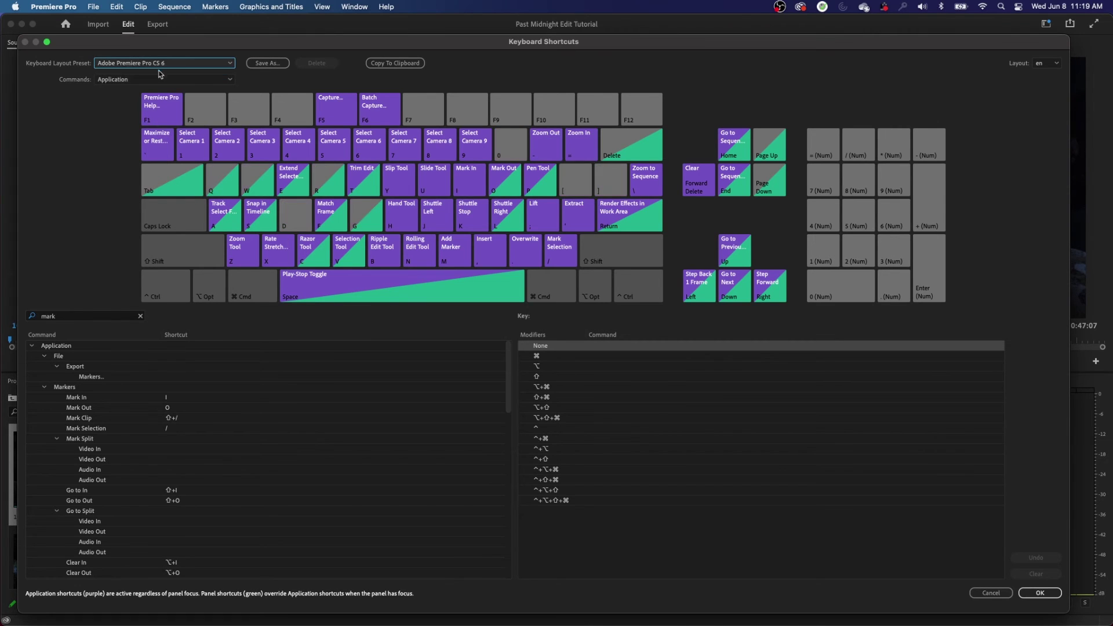
left_click(163, 66)
left_click(157, 98)
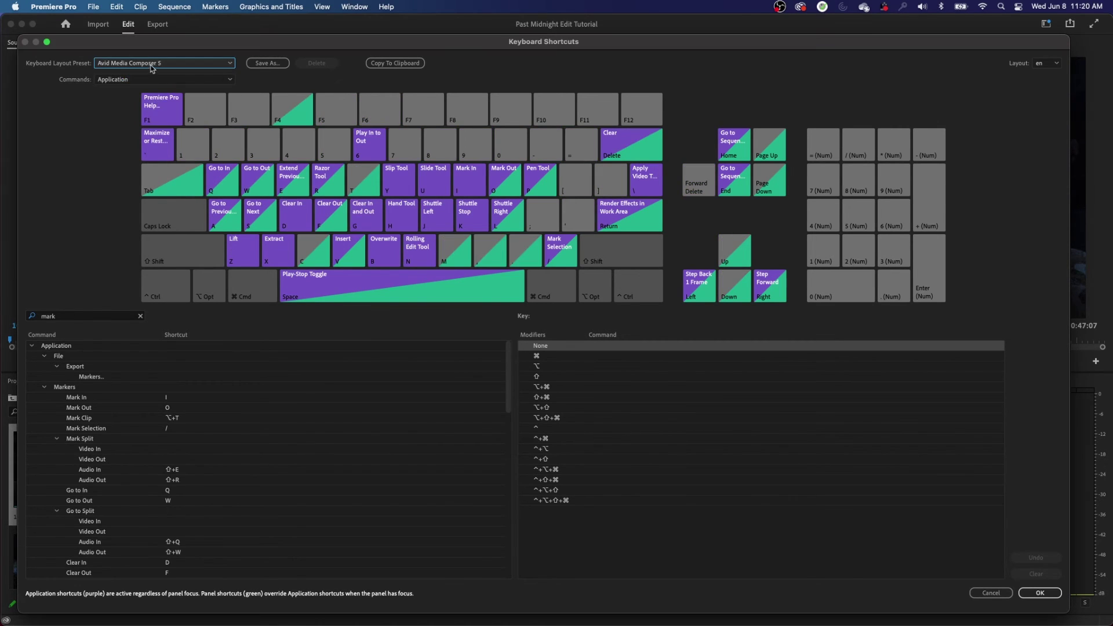
left_click(153, 66)
left_click(149, 111)
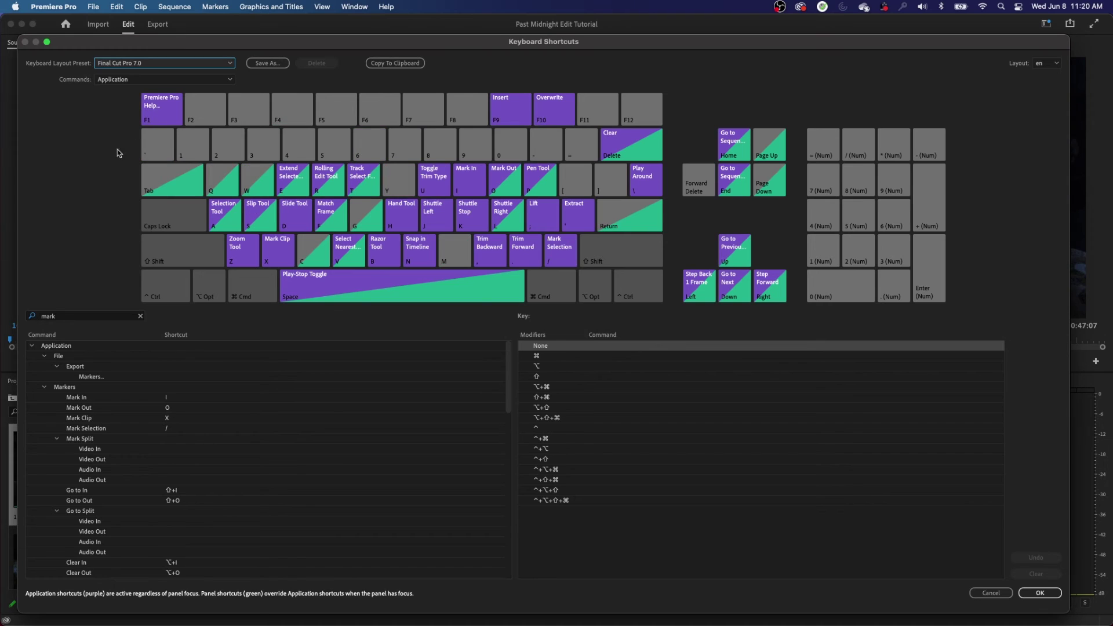
left_click(145, 63)
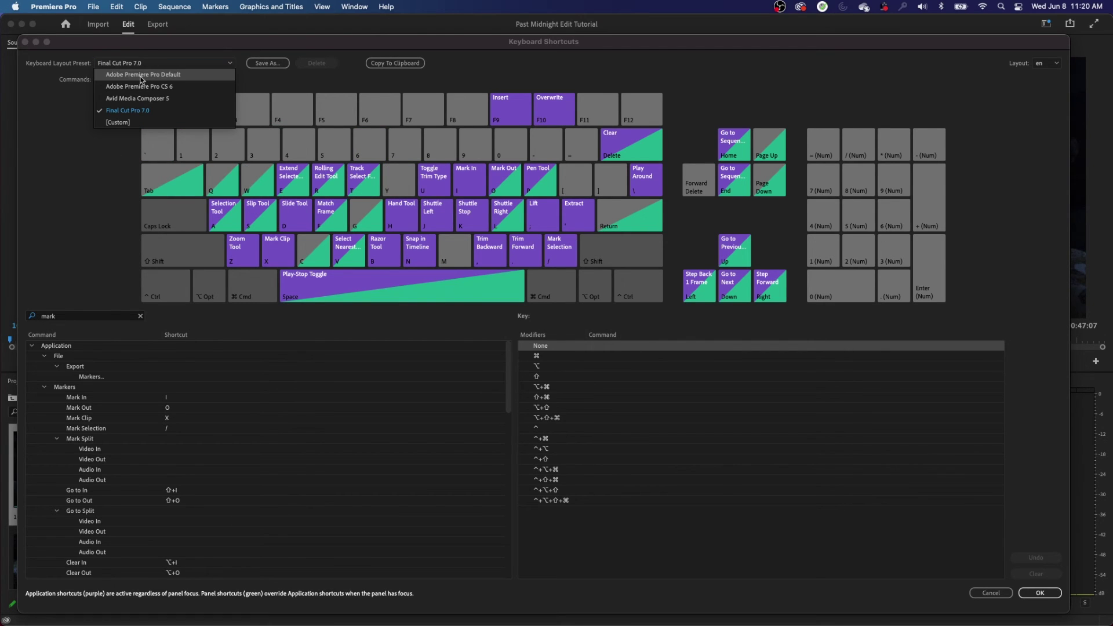
left_click(141, 80)
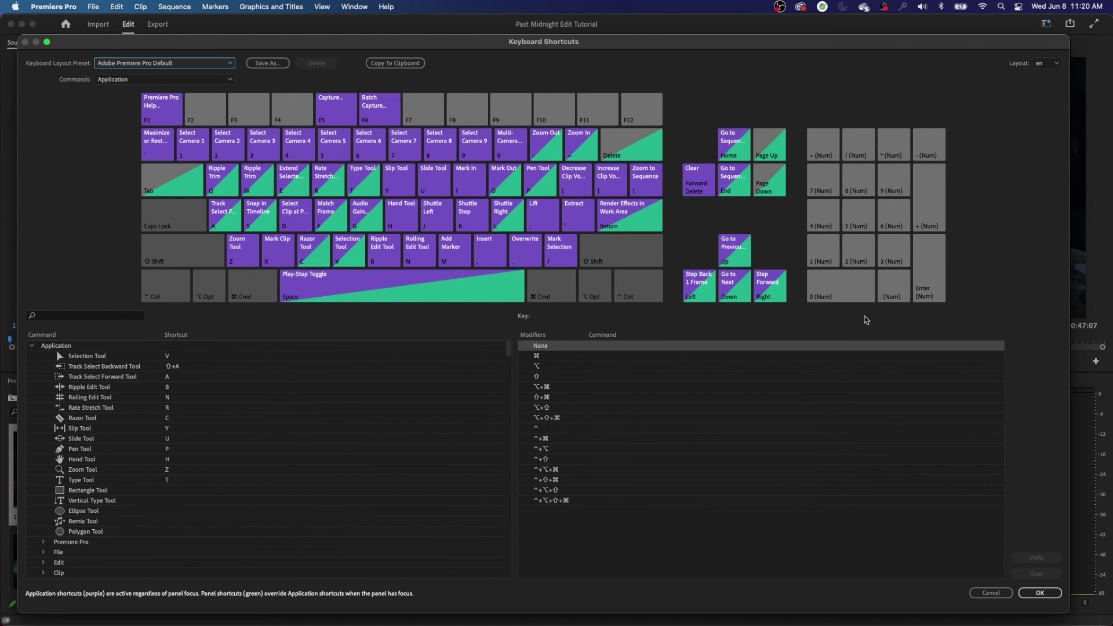
Step: Inspect the commands assigned to the Y, I and O keys, including their modifier combinations
key("y")
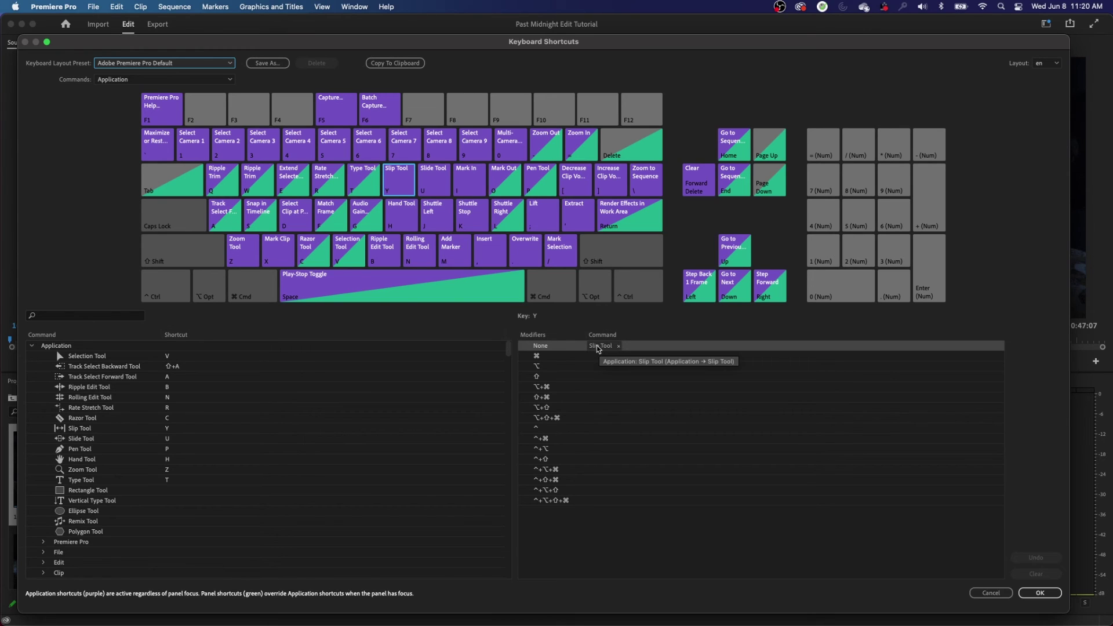
left_click(638, 329)
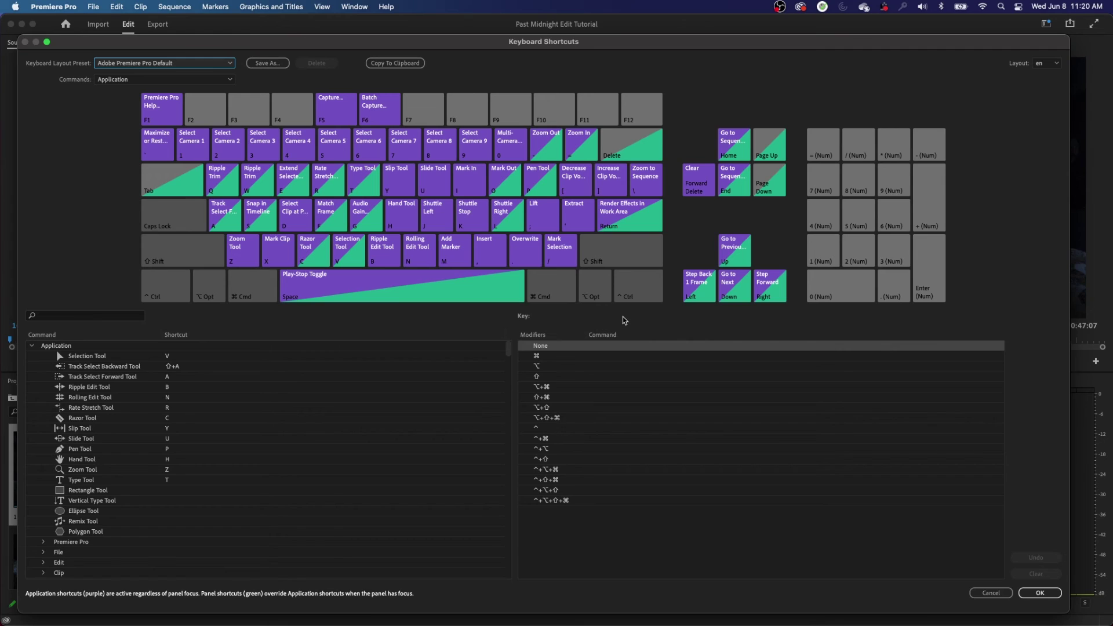
key("i")
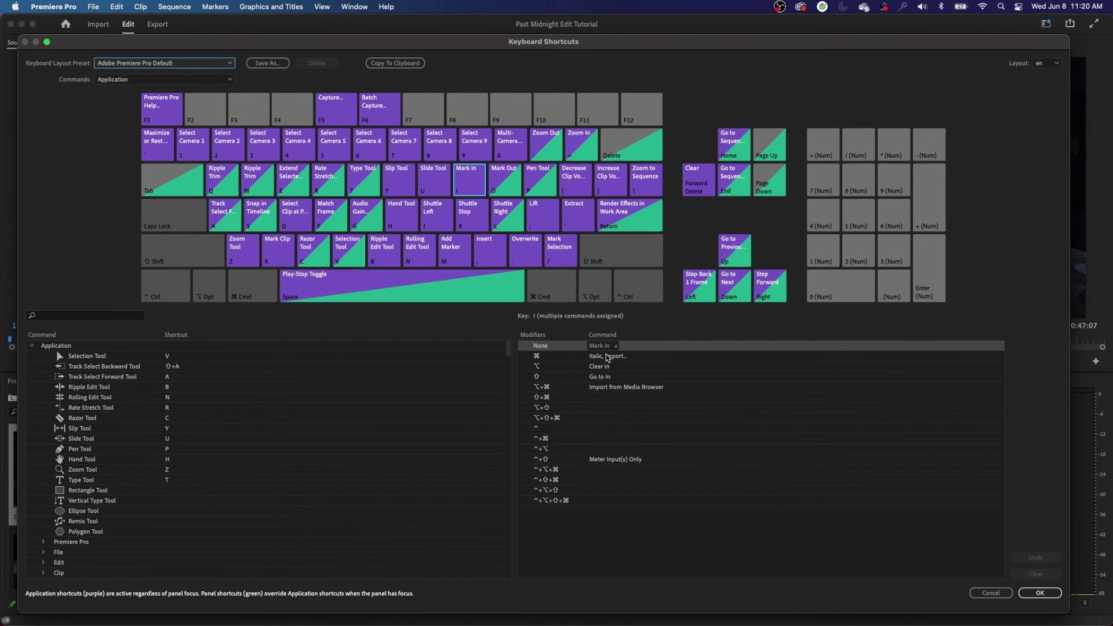
left_click(584, 354)
key("o")
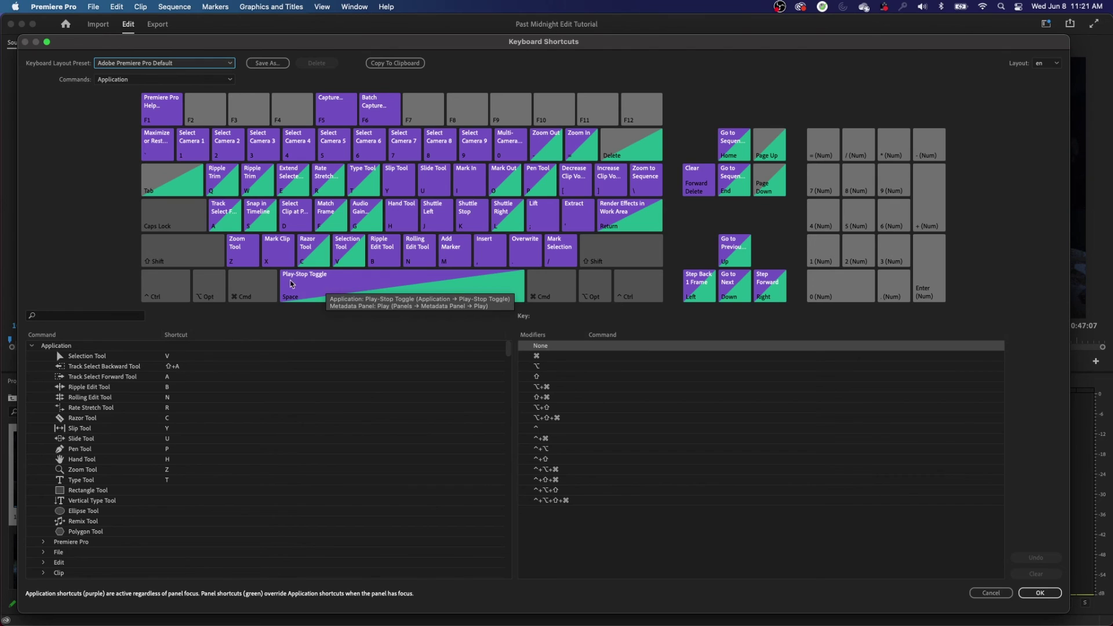
Step: Show the Shift-modified keyboard layout and inspect the command assigned to Shift+I
key("shift")
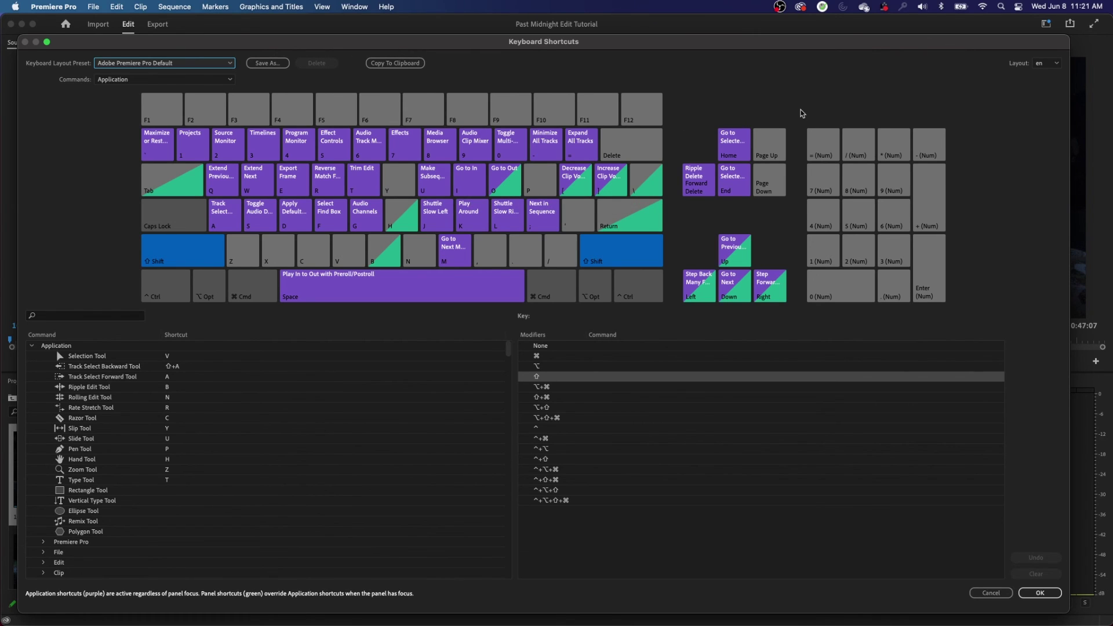
key("i")
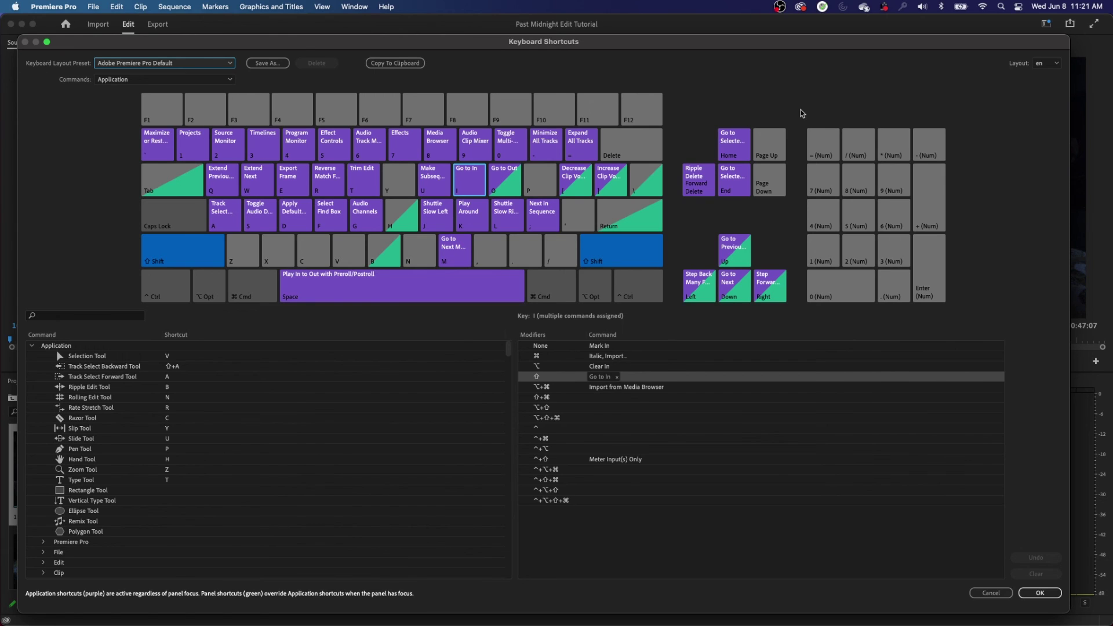
left_click(801, 110)
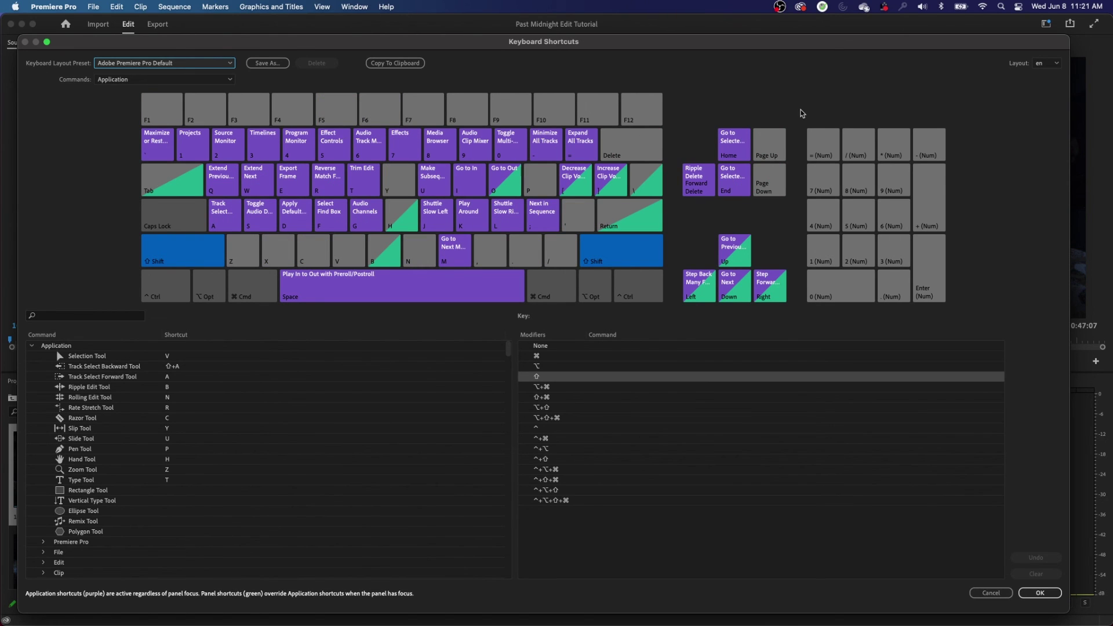
Step: Inspect the commands assigned to Shift+O, and view the keyboard layouts for the Cmd and Shift+Cmd modifiers
key("o")
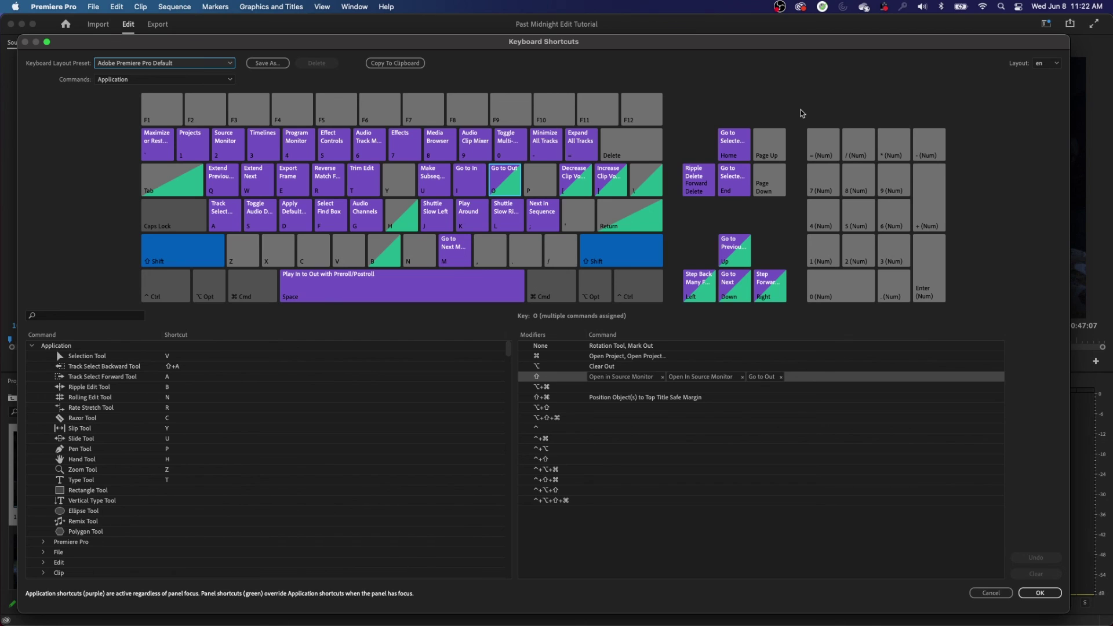
key("shift")
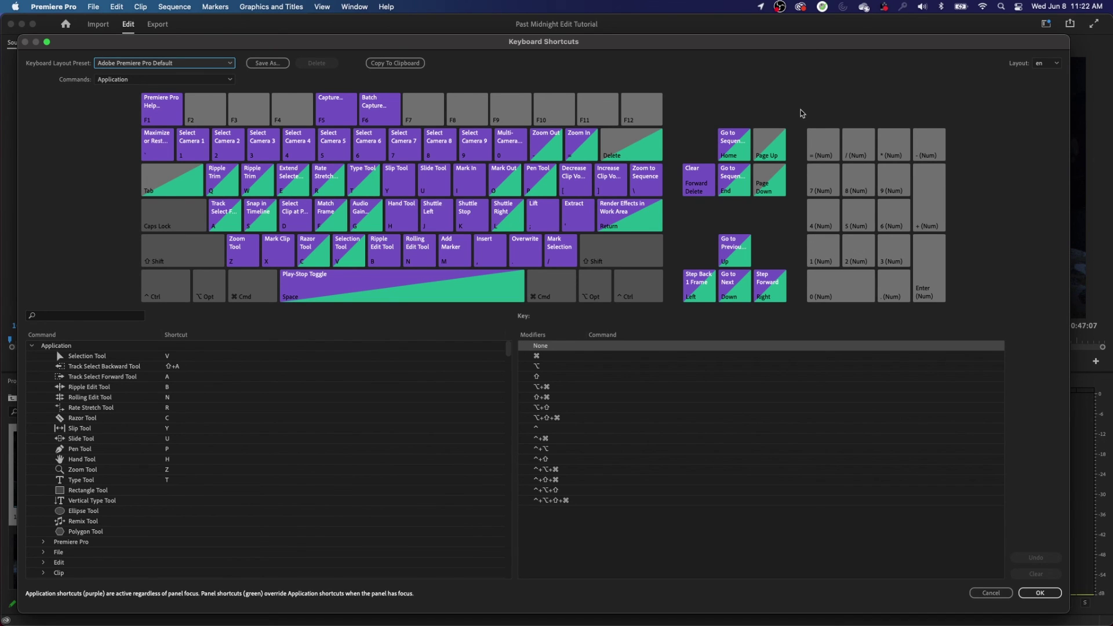
key("super")
key("super")
key("shift")
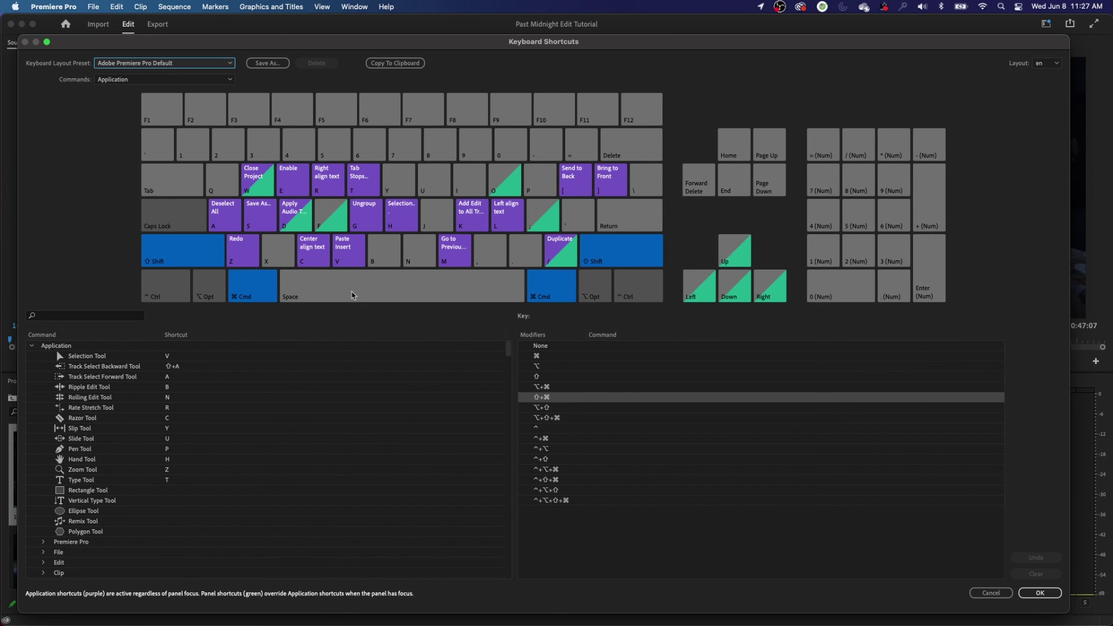
key("shift")
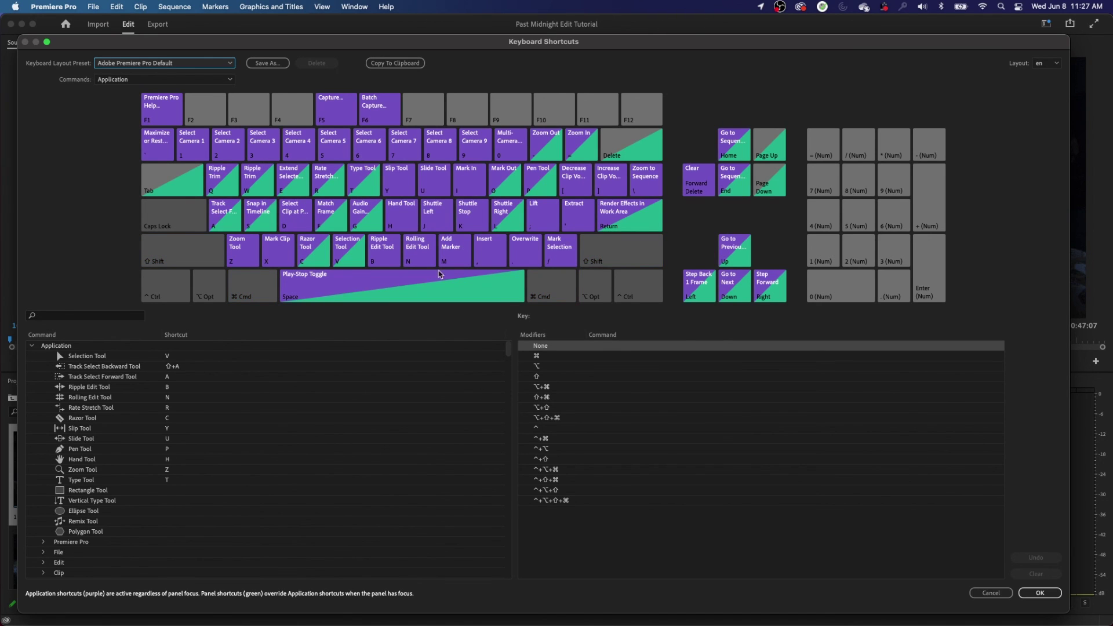
Step: Compare the keyboard layouts for the Cmd and Shift+Cmd modifiers, including the Option modifier and its Shift combination
key("super")
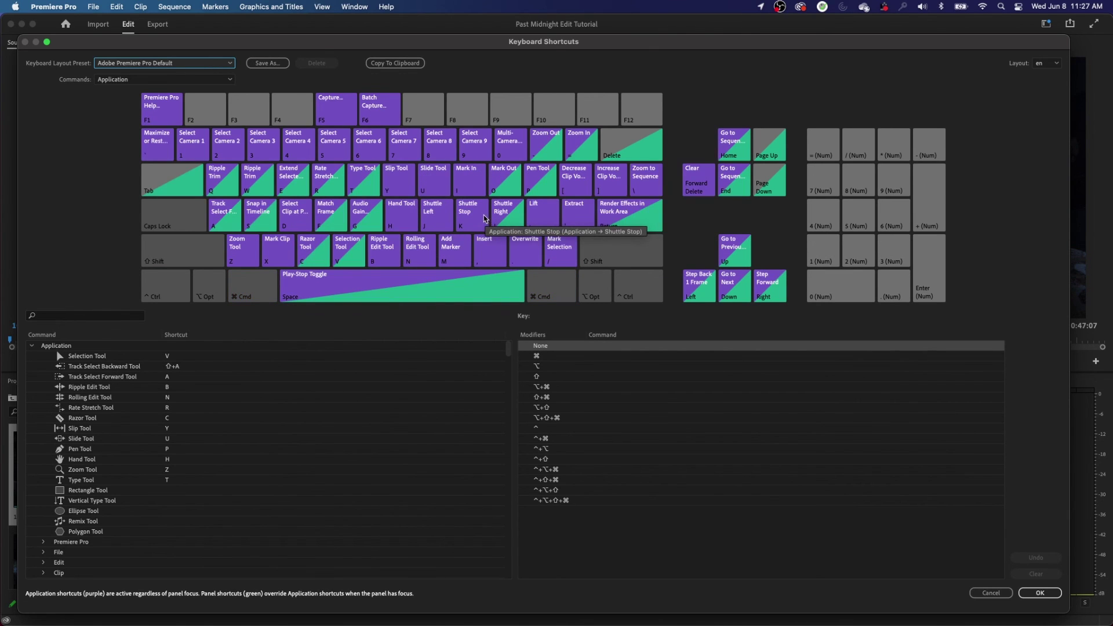
key("super")
key("shift")
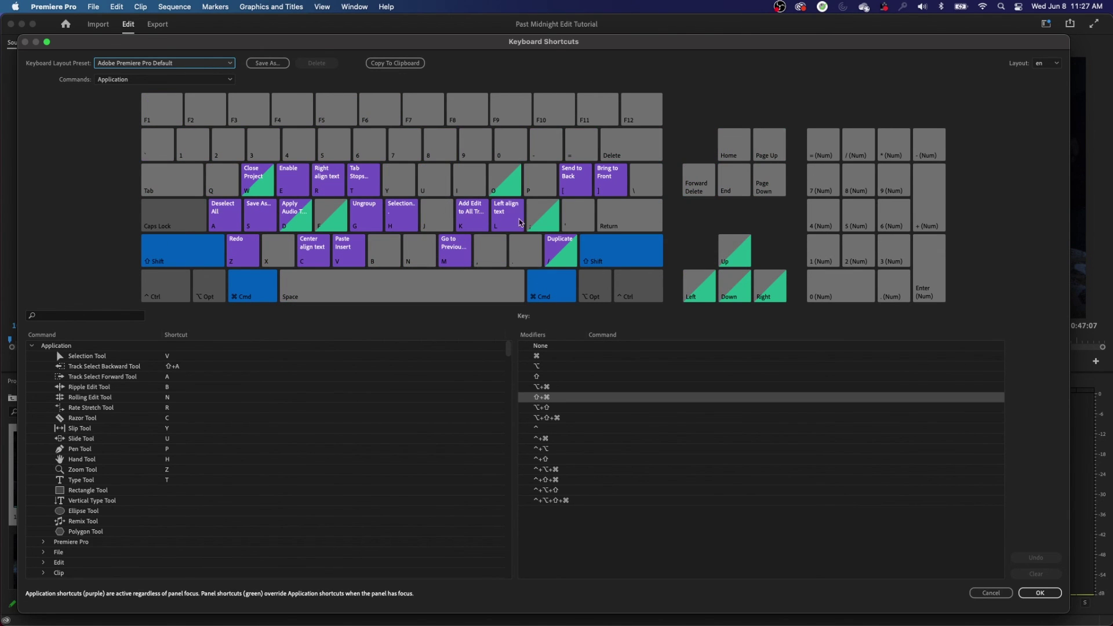
key("super")
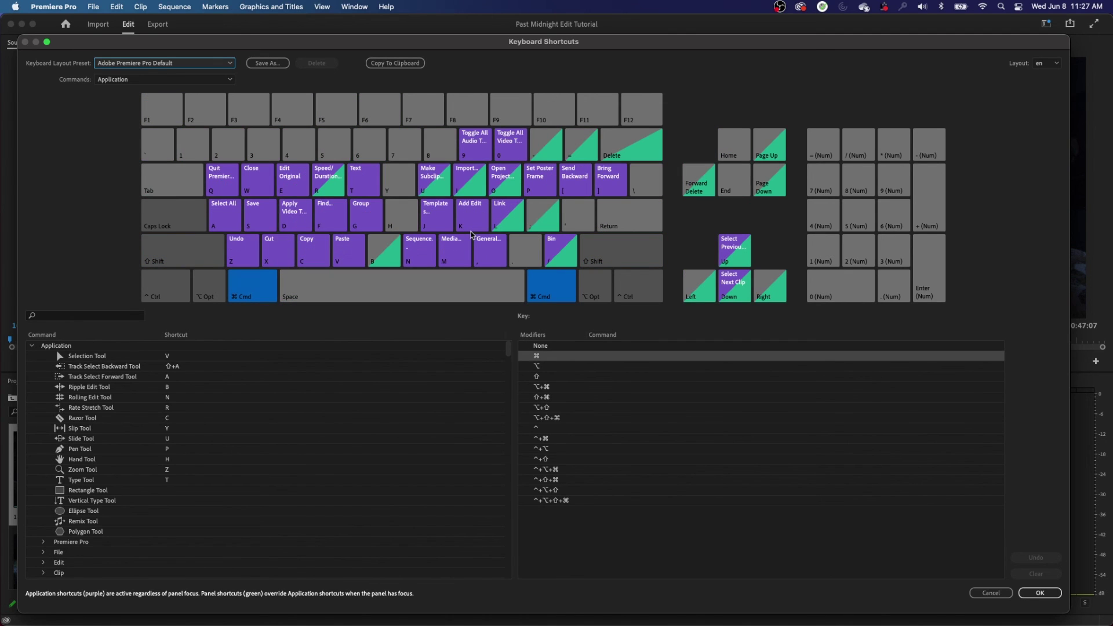
key("alt")
key("shift")
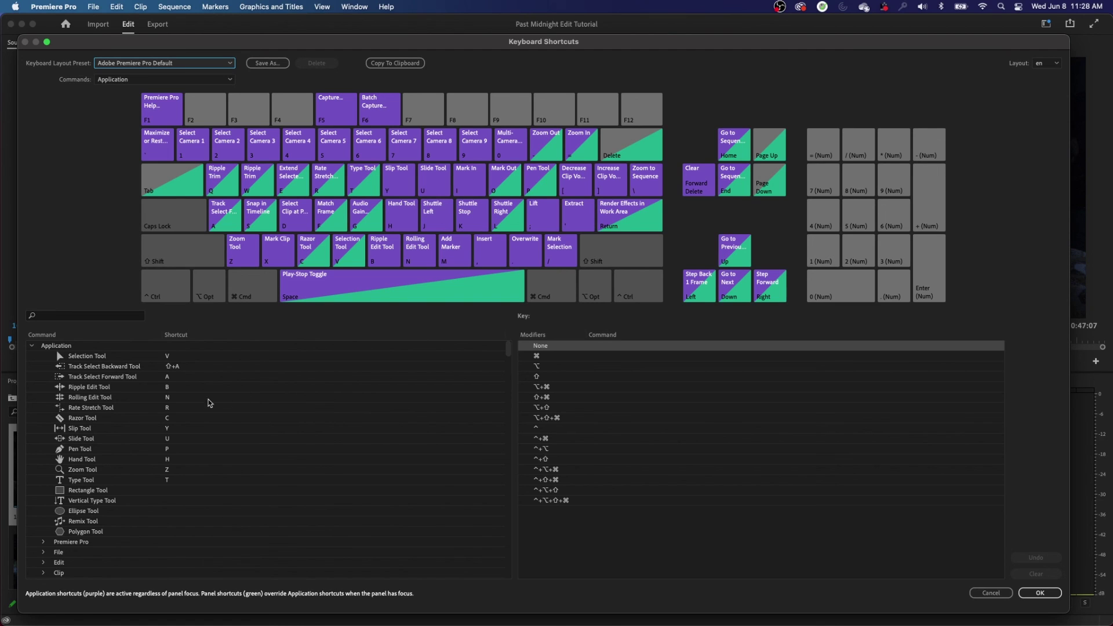
Step: Search the application commands for "merg" and open the shortcut of the Merge Clips command for editing
left_click(60, 320)
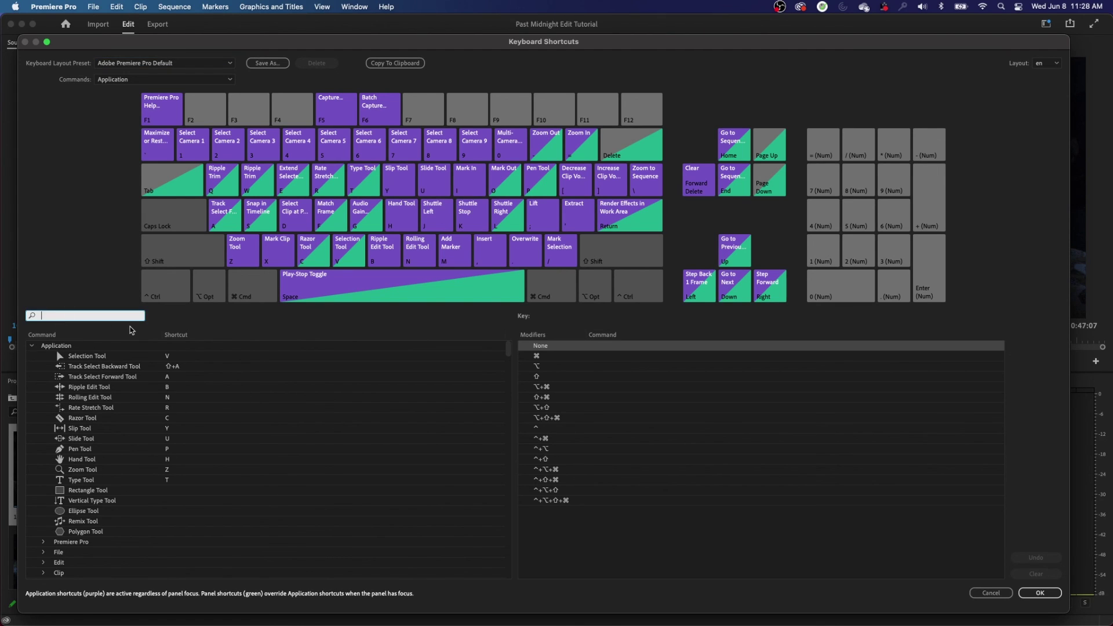
type("merg")
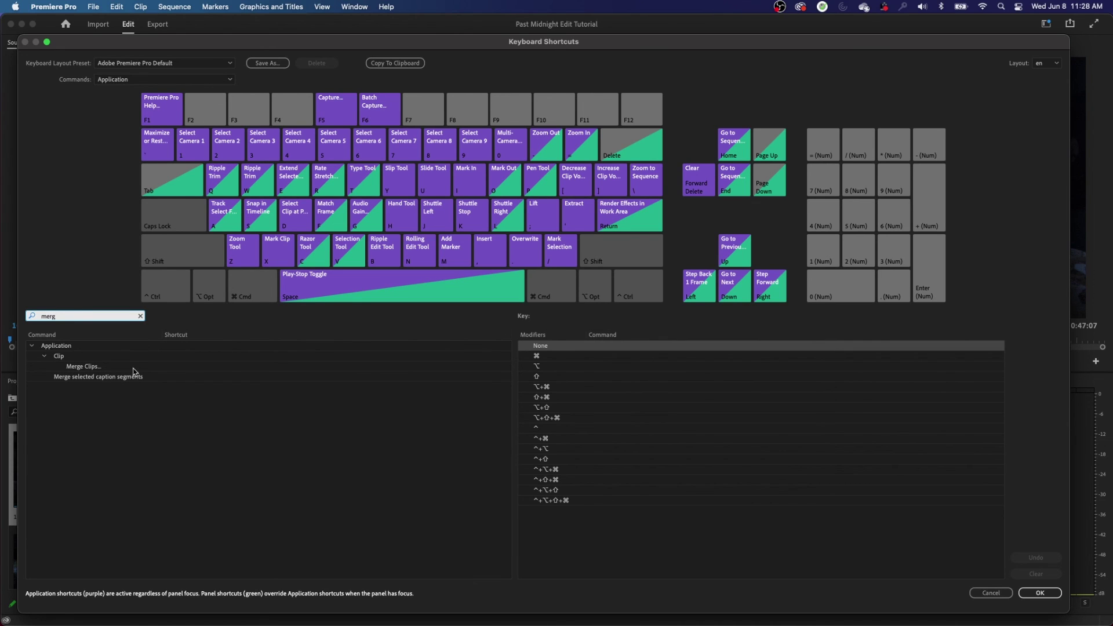
left_click(175, 370)
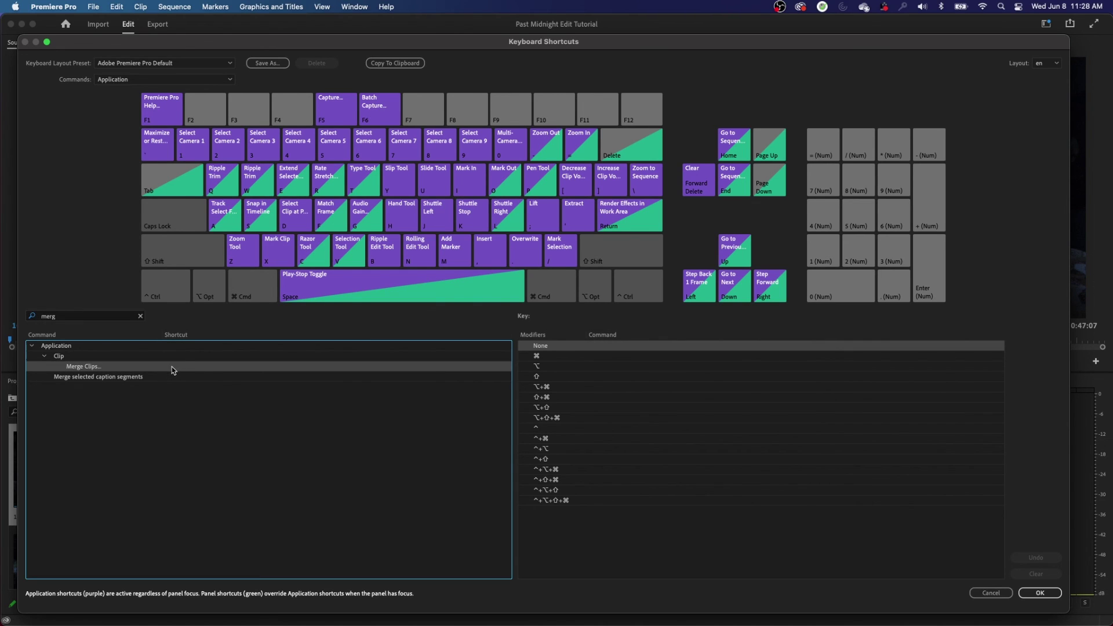
left_click(171, 366)
Step: Examine the Option+Cmd and Shift+Option+Cmd keyboard layouts for unassigned keys suitable for Merge Clips
key("super+alt")
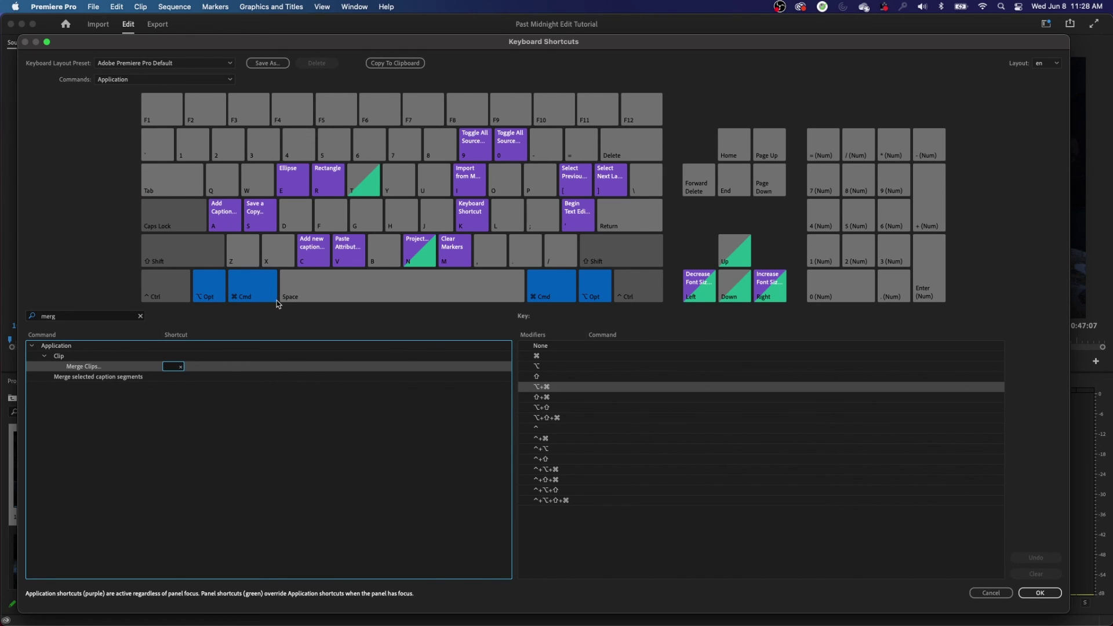
key("shift")
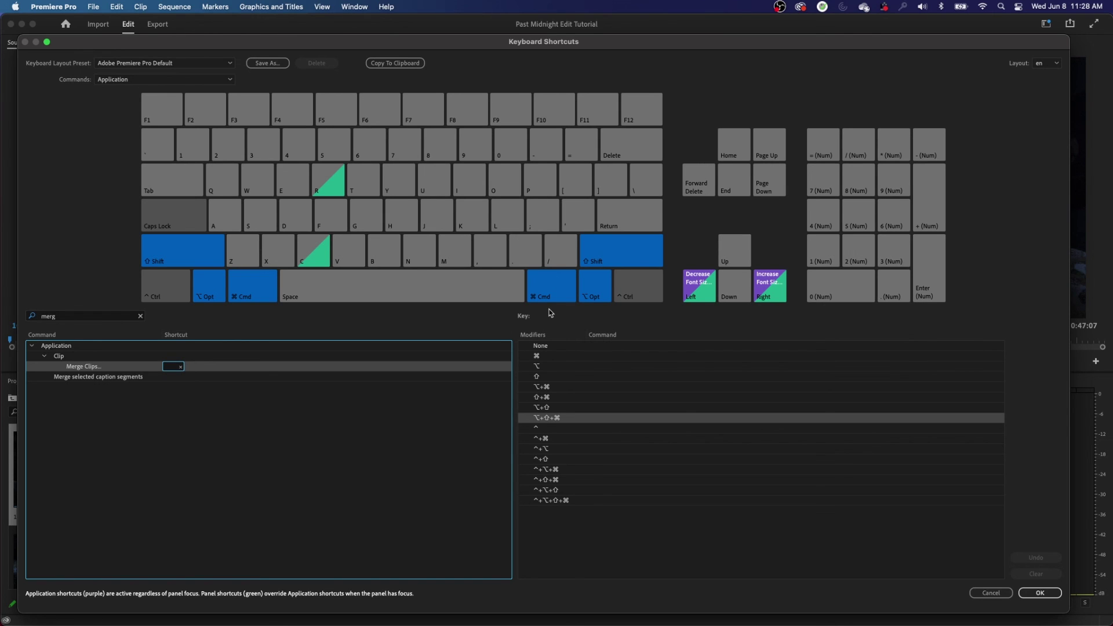
key("shift+alt+super")
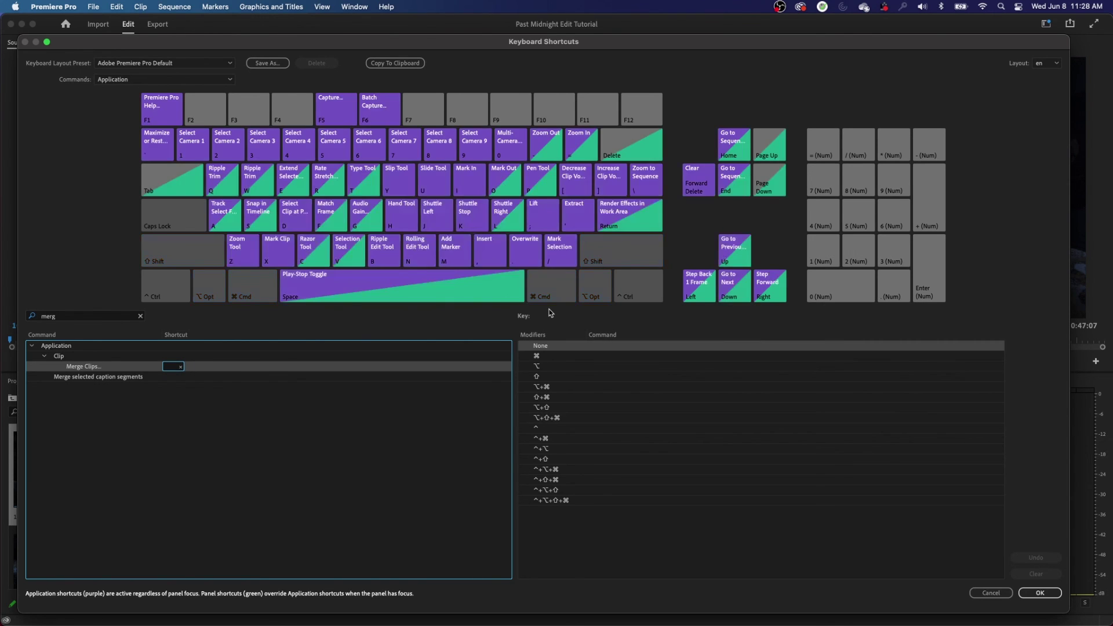